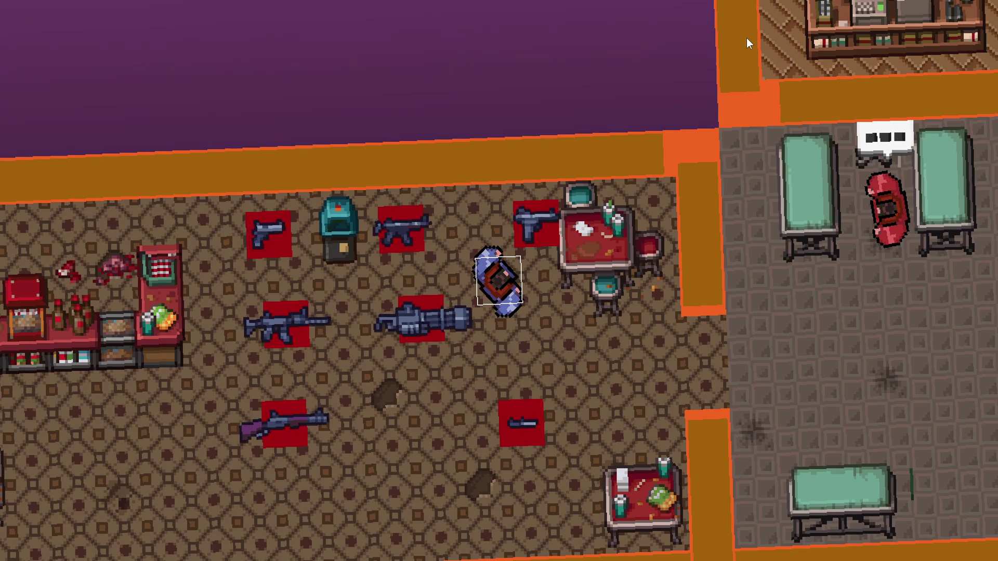
key("d")
key("d")
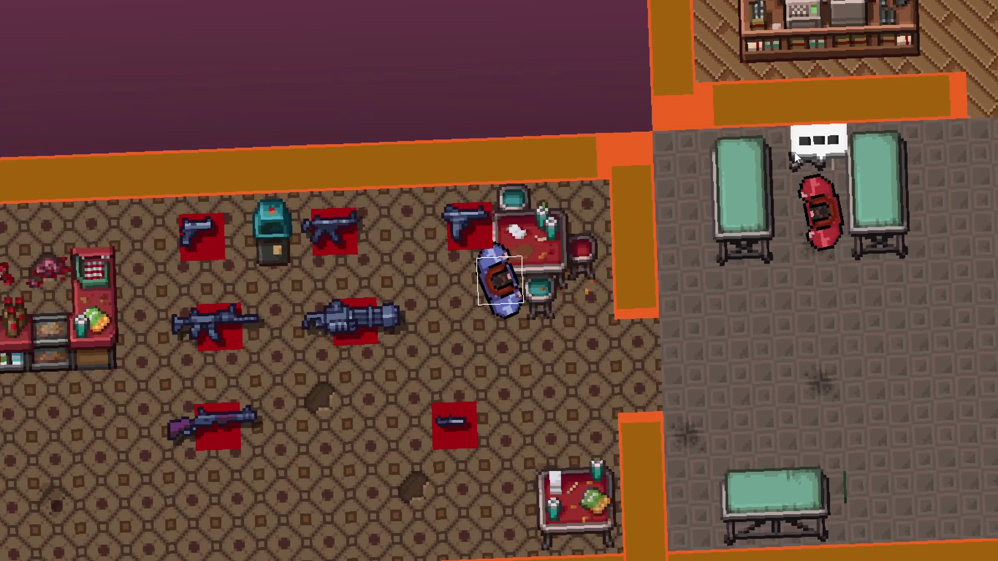
key("a")
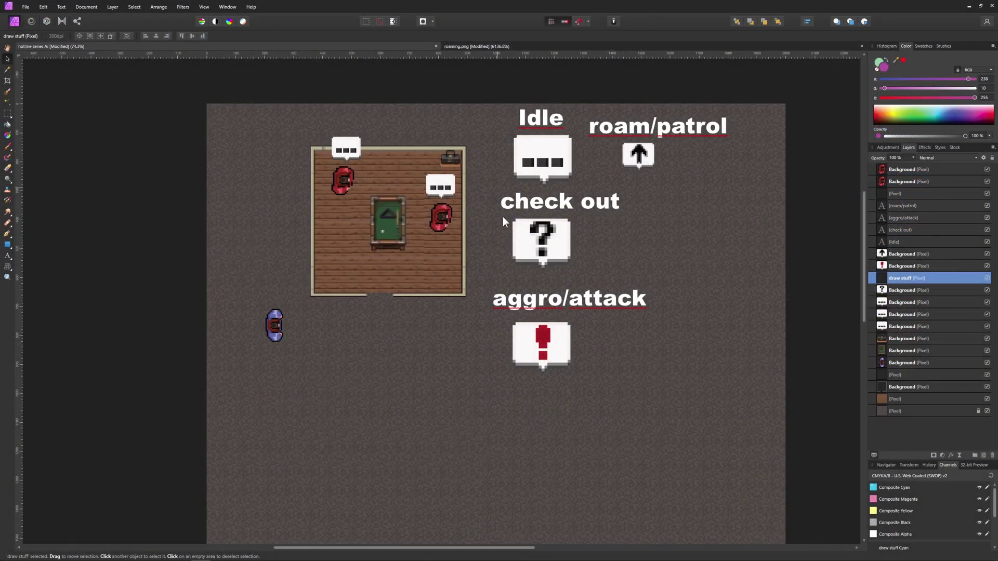
Reposition the blue player outside the room's lower-left corner and the red enemy beneath the idle bubble on the room's left side
scroll(378, 273, "up", 2)
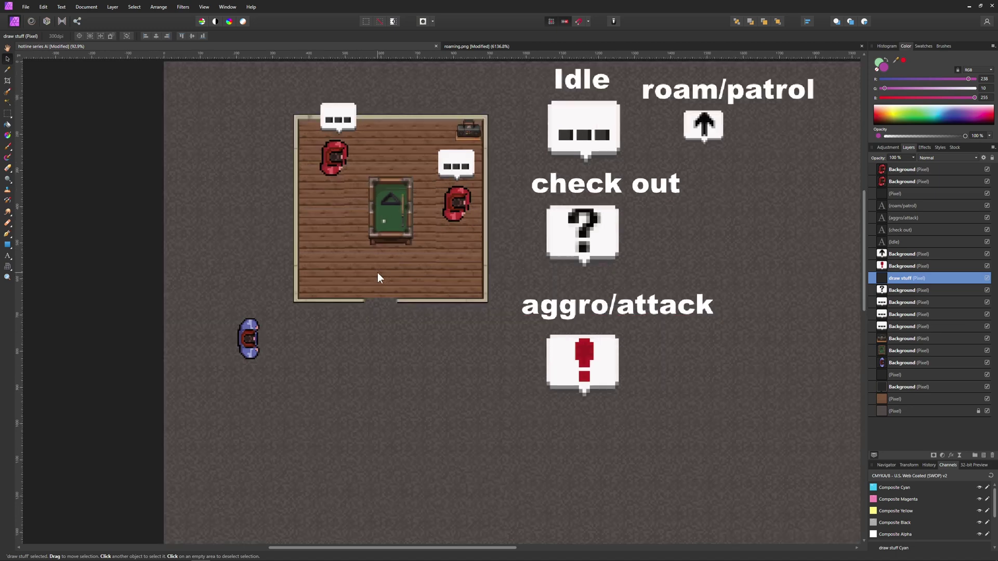
scroll(429, 269, "up", 2)
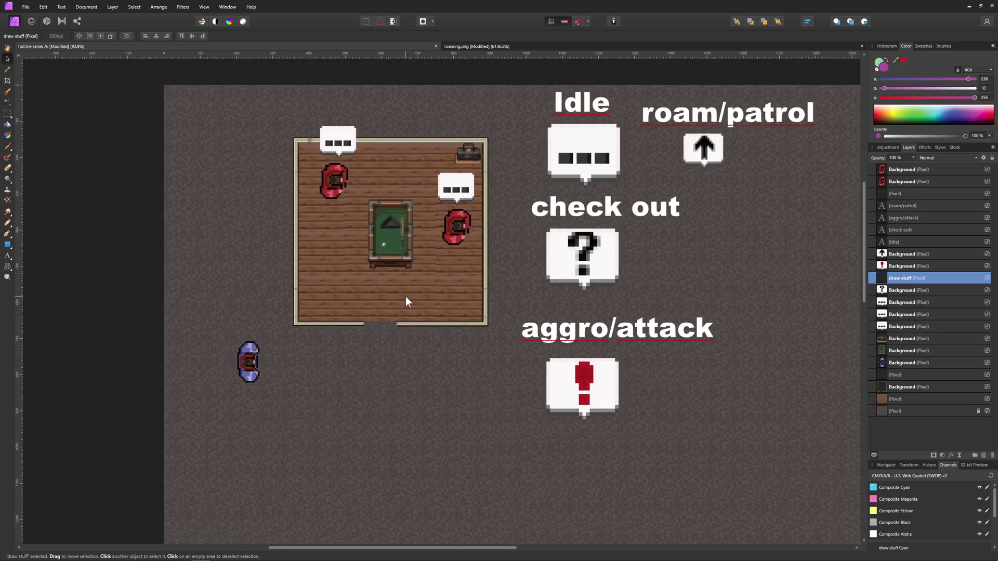
left_click_drag(246, 359, 255, 347)
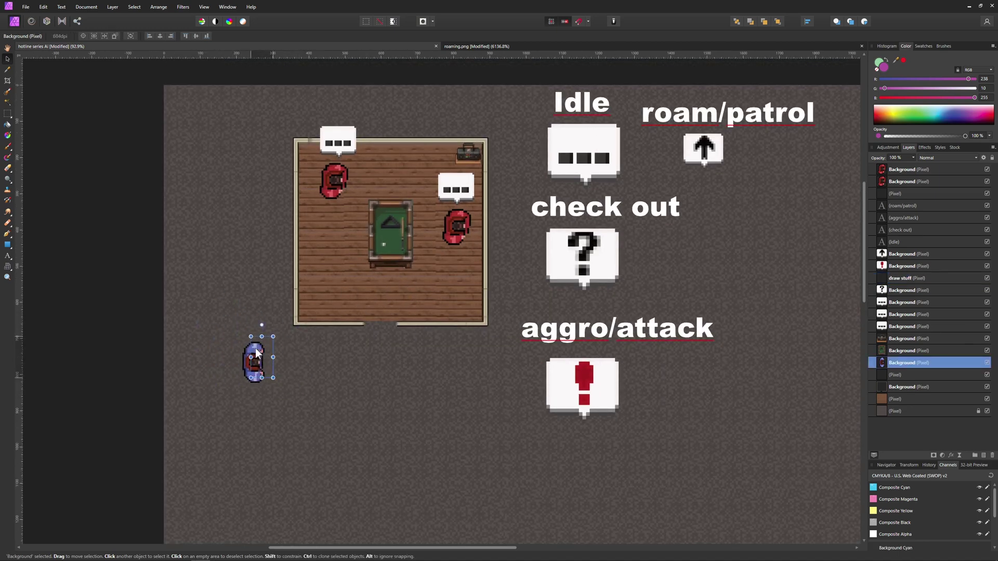
left_click_drag(322, 198, 327, 218)
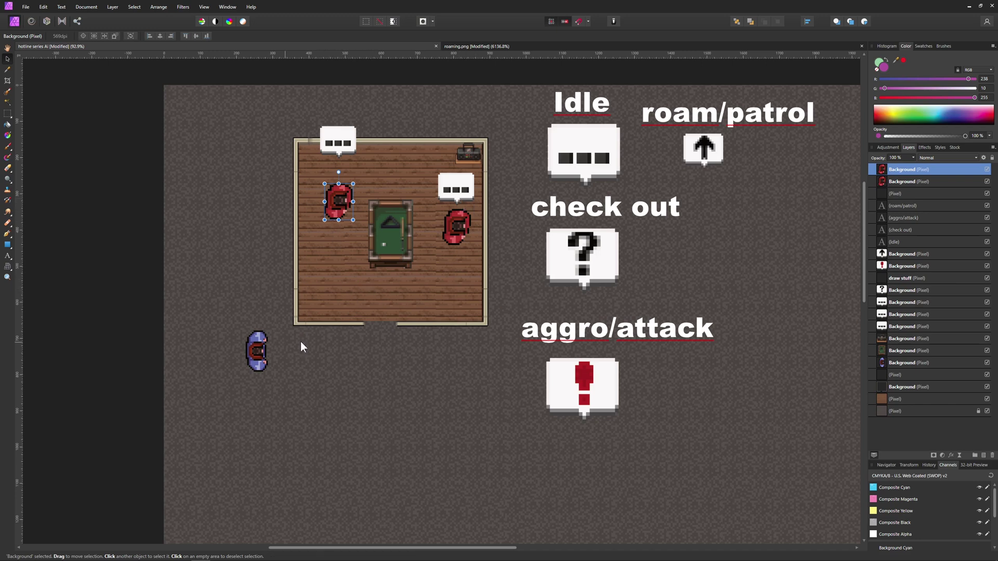
mouse_move(248, 344)
left_mouse_down()
mouse_move(241, 366)
mouse_move(250, 345)
left_mouse_up()
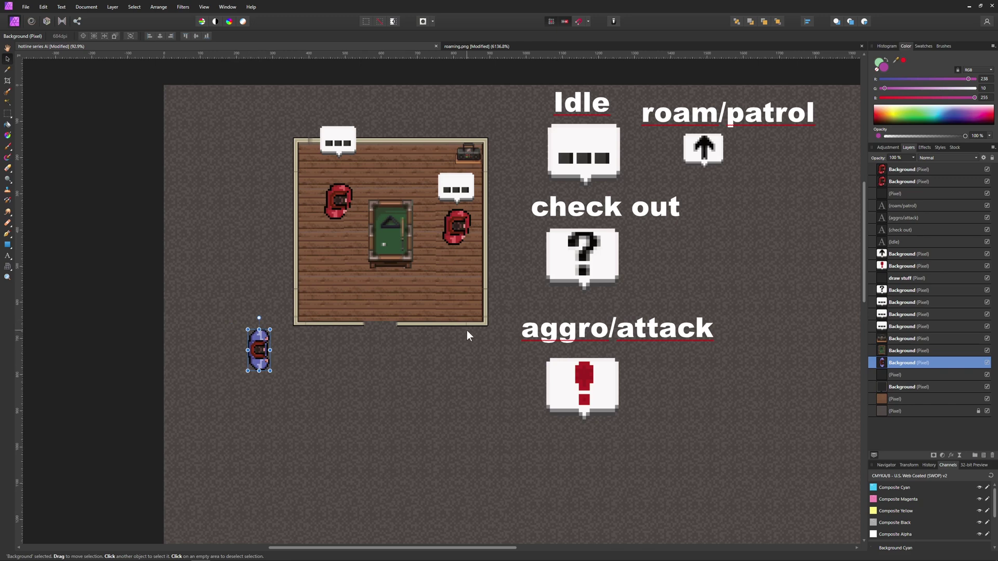
scroll(466, 331, "down", 3)
scroll(467, 336, "up", 1)
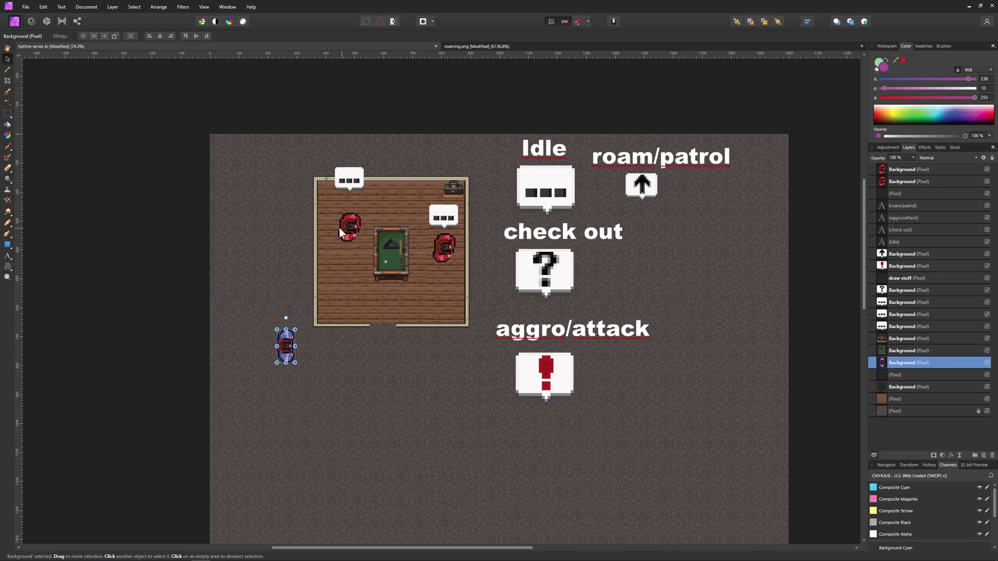
left_click_drag(344, 235, 343, 224)
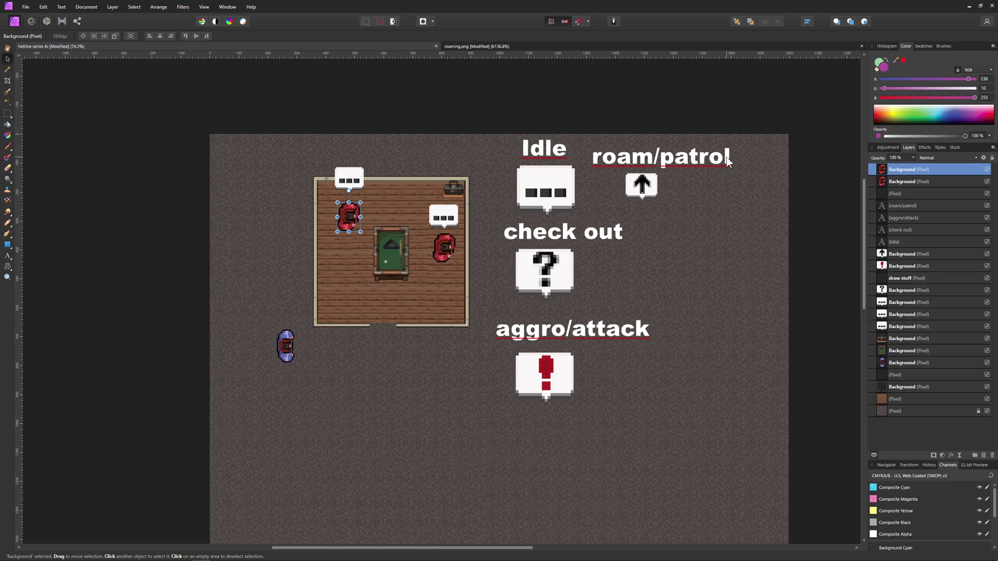
Delete the red enemy on the room's right side together with its idle speech bubble
left_click(447, 219)
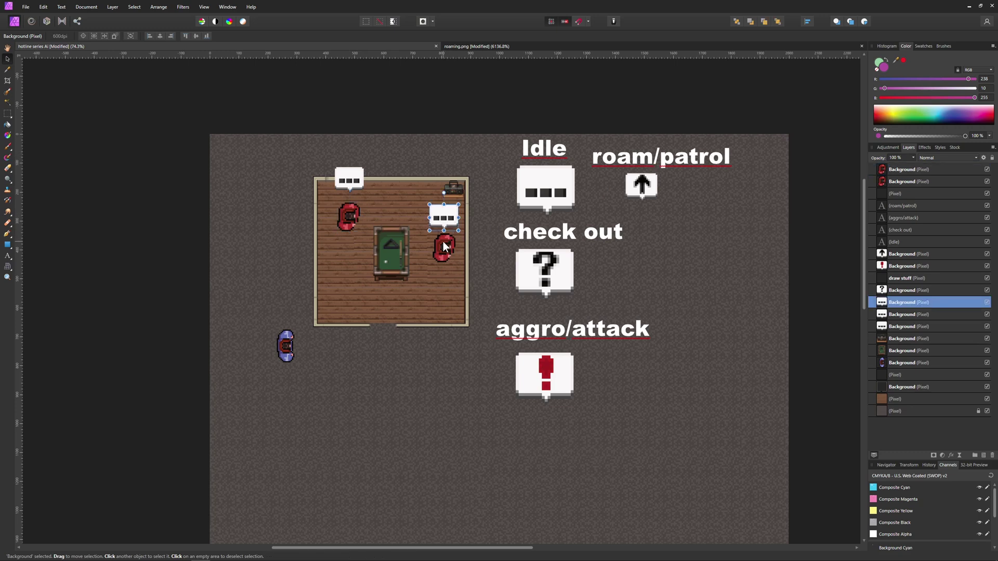
key("Delete")
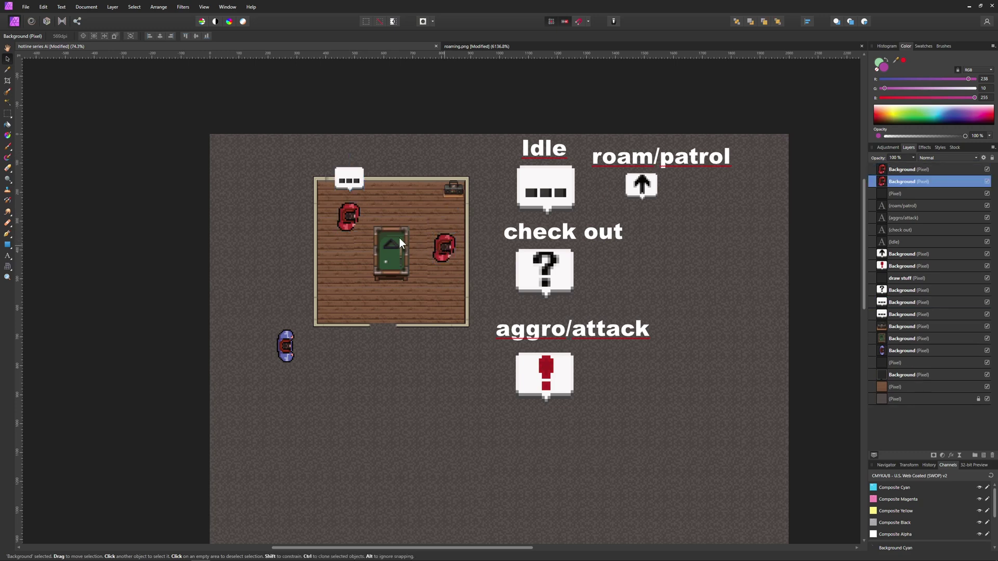
key("Delete")
Paint a winding light-green roaming path from the enemy around the room on the "draw stuff" layer
scroll(367, 228, "up", 3)
scroll(397, 220, "down", 2)
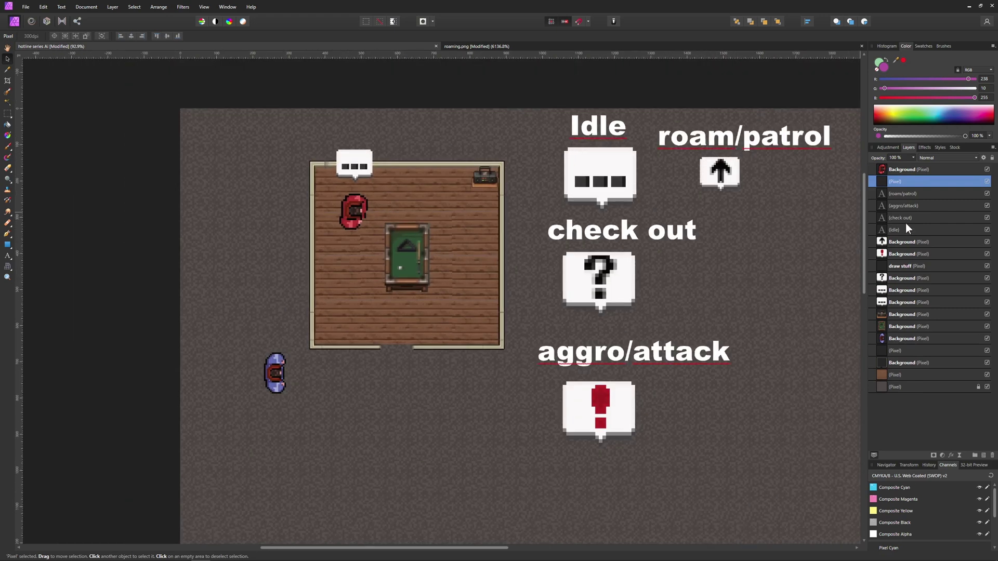
left_click(909, 268)
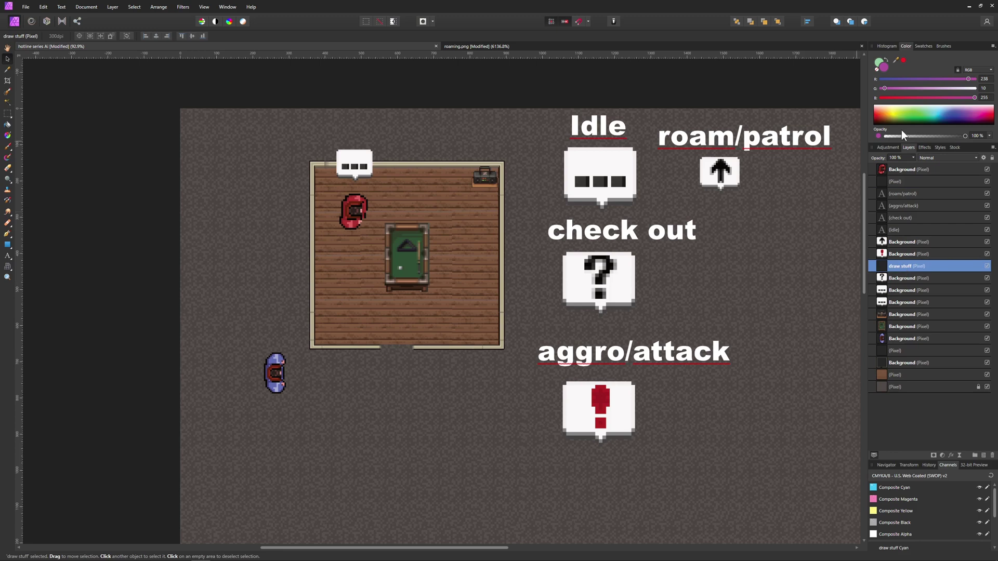
left_click(8, 148)
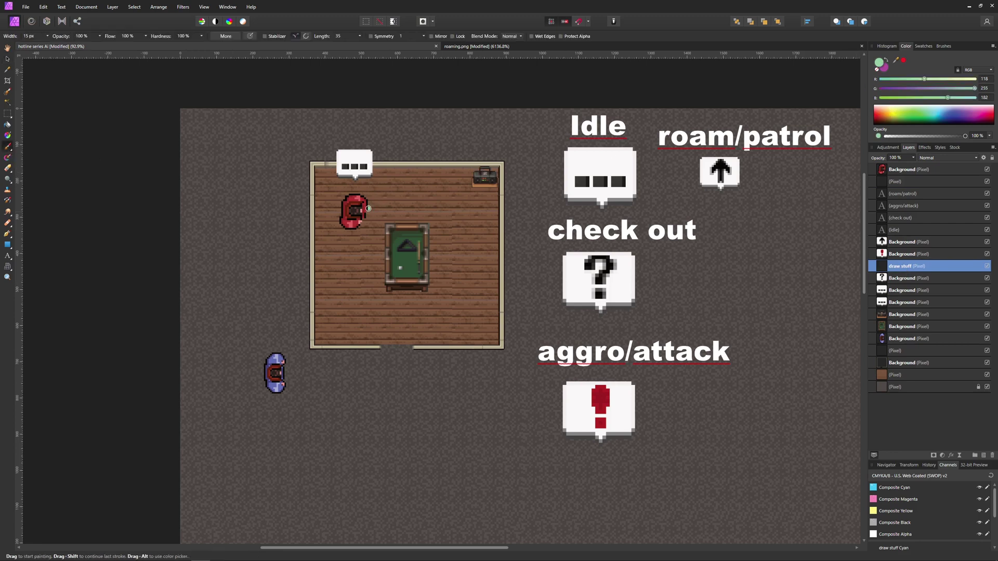
mouse_move(368, 209)
left_mouse_down()
mouse_move(453, 207)
mouse_move(445, 211)
mouse_move(447, 259)
mouse_move(498, 234)
mouse_move(479, 273)
mouse_move(442, 283)
mouse_move(464, 302)
left_mouse_up()
mouse_move(411, 324)
left_mouse_down()
mouse_move(389, 271)
mouse_move(401, 296)
mouse_move(395, 193)
mouse_move(450, 190)
mouse_move(359, 298)
mouse_move(441, 307)
mouse_move(456, 215)
left_mouse_up()
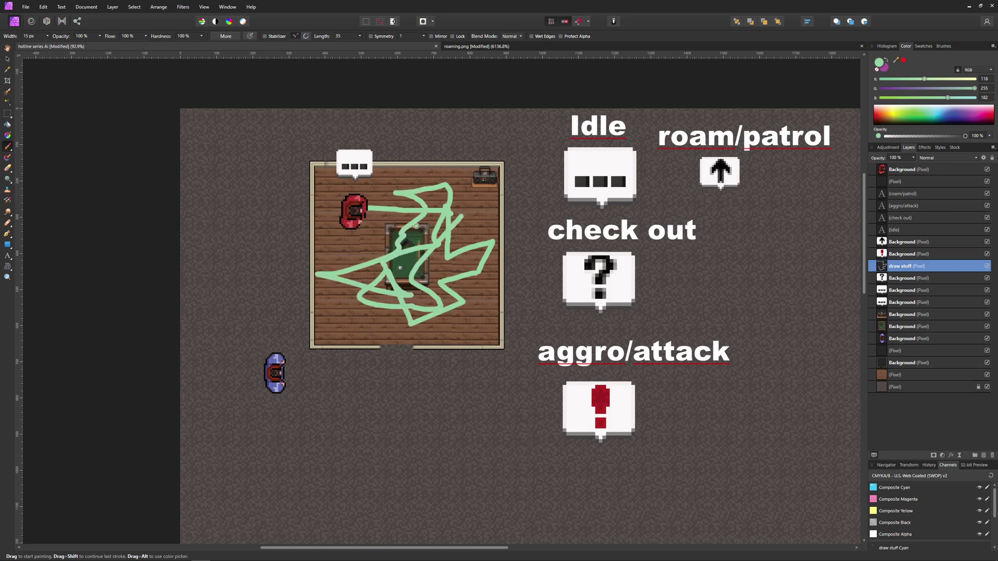
Undo all the light-green path strokes in the room
key("ctrl+z")
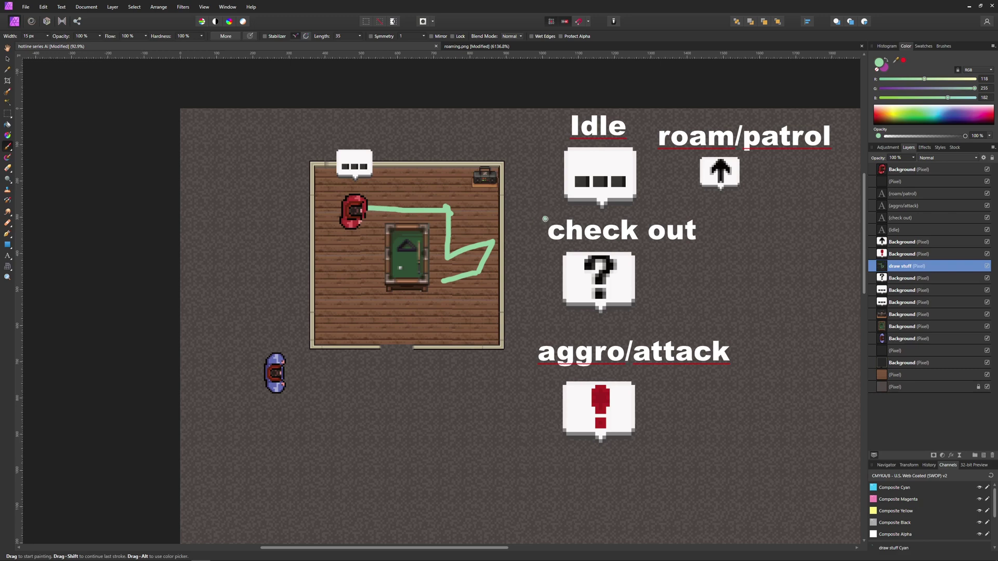
key("ctrl+z")
key("ctrl+z")
key("ctrl+z")
key("ctrl+z")
key("ctrl+z")
key("ctrl+z")
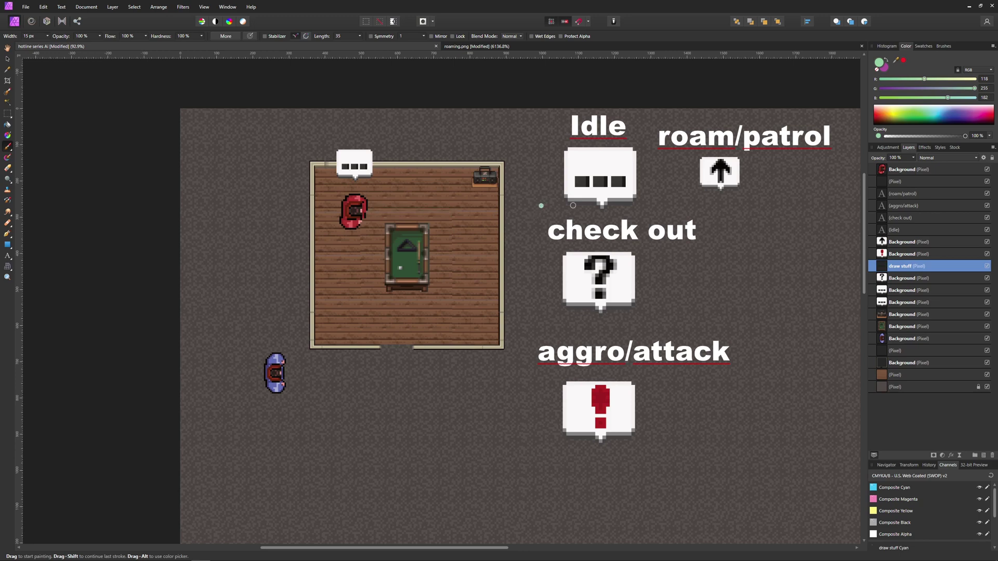
Paint a magenta rectangular patrol path around the pool table and move the enemy to the room's upper-left corner
left_click(978, 116)
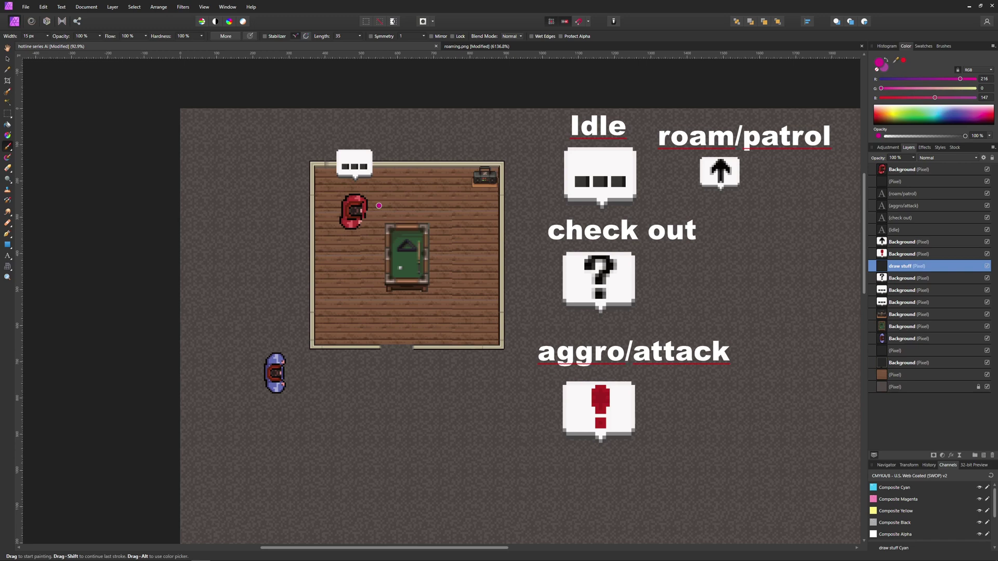
left_click(386, 190)
mouse_move(395, 195)
left_mouse_down()
mouse_move(472, 192)
mouse_move(477, 321)
mouse_move(336, 326)
mouse_move(336, 199)
mouse_move(371, 187)
mouse_move(487, 190)
mouse_move(478, 307)
mouse_move(457, 312)
mouse_move(341, 314)
mouse_move(342, 204)
mouse_move(379, 184)
mouse_move(467, 188)
mouse_move(481, 205)
mouse_move(471, 315)
mouse_move(364, 311)
mouse_move(337, 299)
mouse_move(336, 215)
mouse_move(366, 183)
mouse_move(483, 187)
mouse_move(484, 308)
mouse_move(346, 307)
mouse_move(323, 235)
mouse_move(337, 182)
mouse_move(462, 181)
mouse_move(479, 196)
mouse_move(463, 327)
mouse_move(339, 306)
mouse_move(324, 202)
mouse_move(352, 181)
mouse_move(351, 271)
mouse_move(480, 306)
mouse_move(442, 186)
mouse_move(483, 240)
mouse_move(489, 215)
mouse_move(335, 190)
left_mouse_up()
left_click(8, 59)
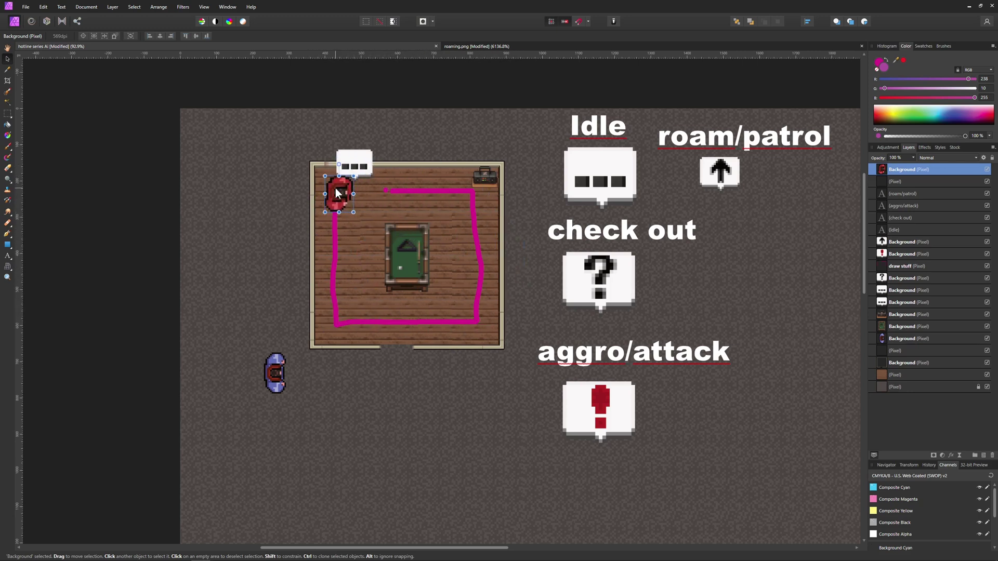
Move the arrow bubble toward the middle beneath the roam/patrol label and shift the blue player farther left of the room
left_click(720, 169)
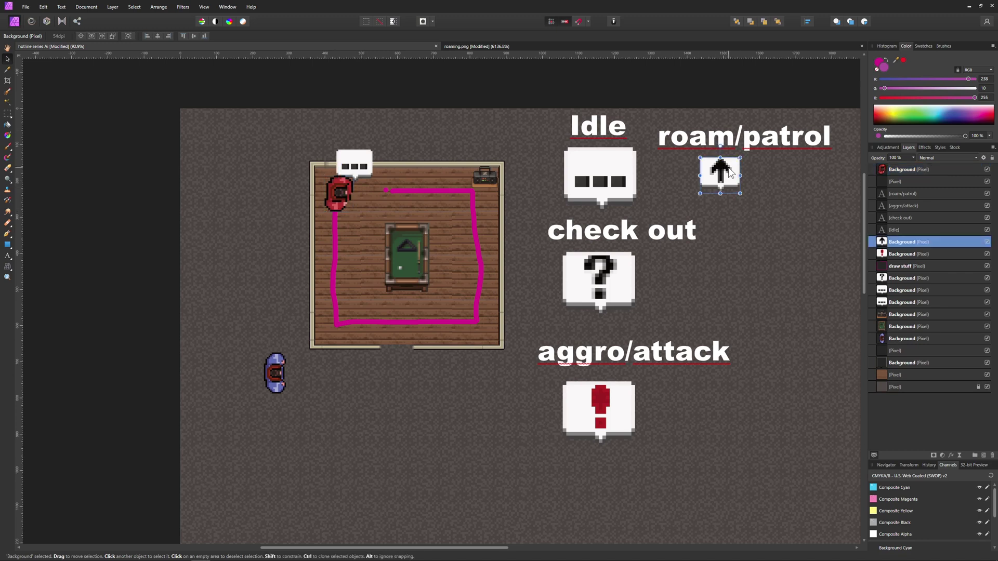
left_click_drag(713, 169, 746, 178)
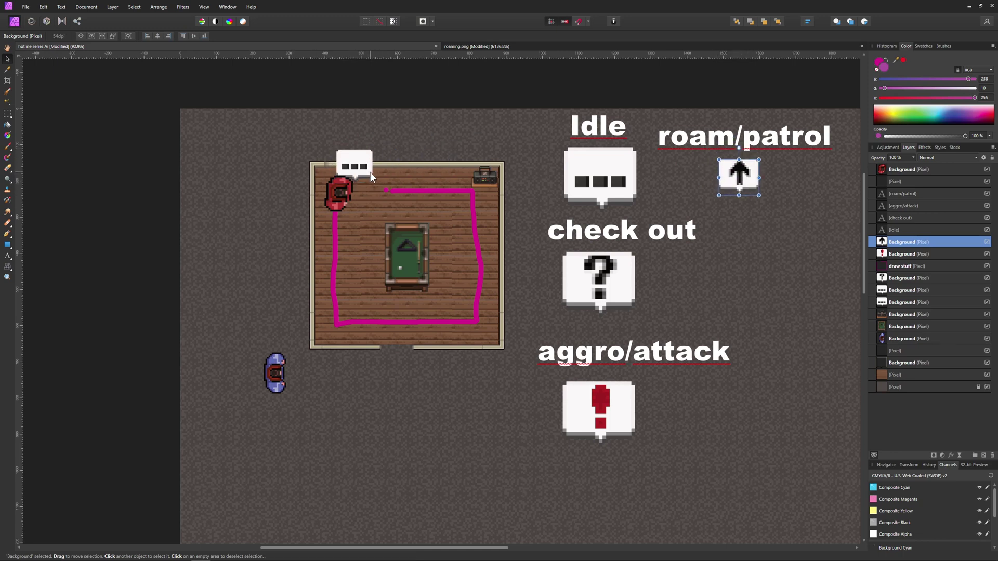
left_click_drag(282, 371, 230, 370)
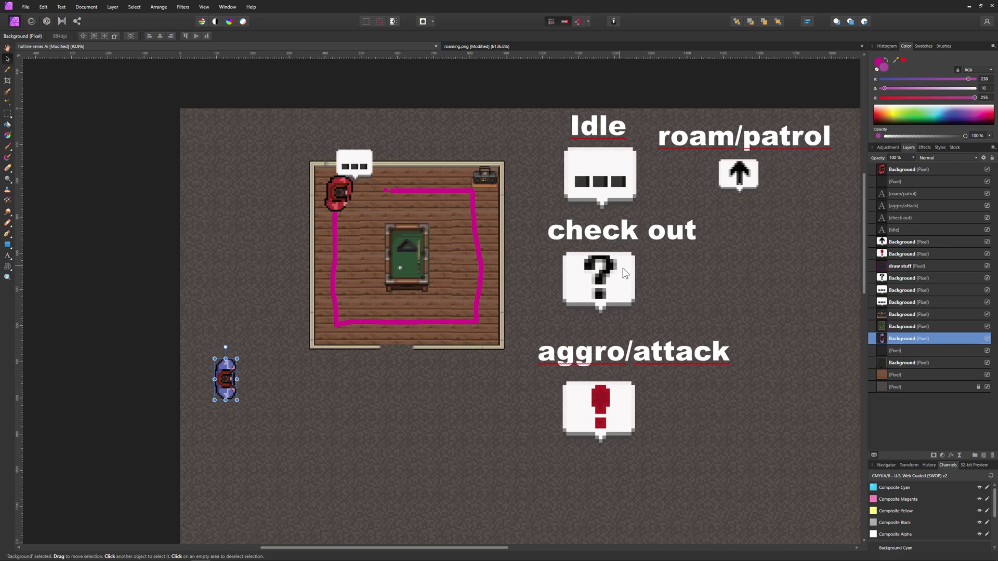
Place a smaller copy of the question mark bubble above the enemy, covering its idle bubble, and nudge the enemy beneath it
left_click_drag(620, 271, 620, 270)
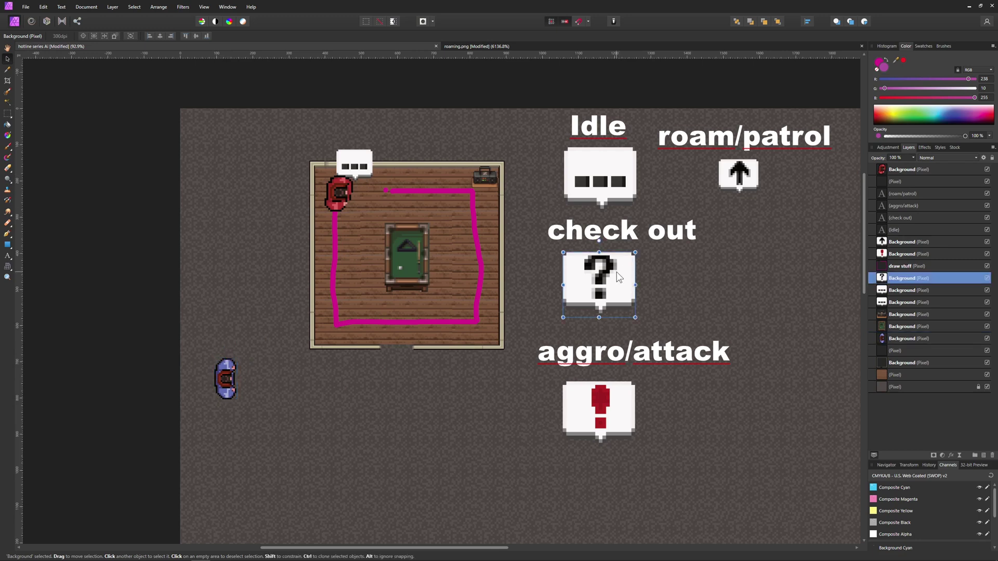
key("ctrl+v")
left_click_drag(395, 182, 358, 158)
left_click_drag(305, 128, 361, 157)
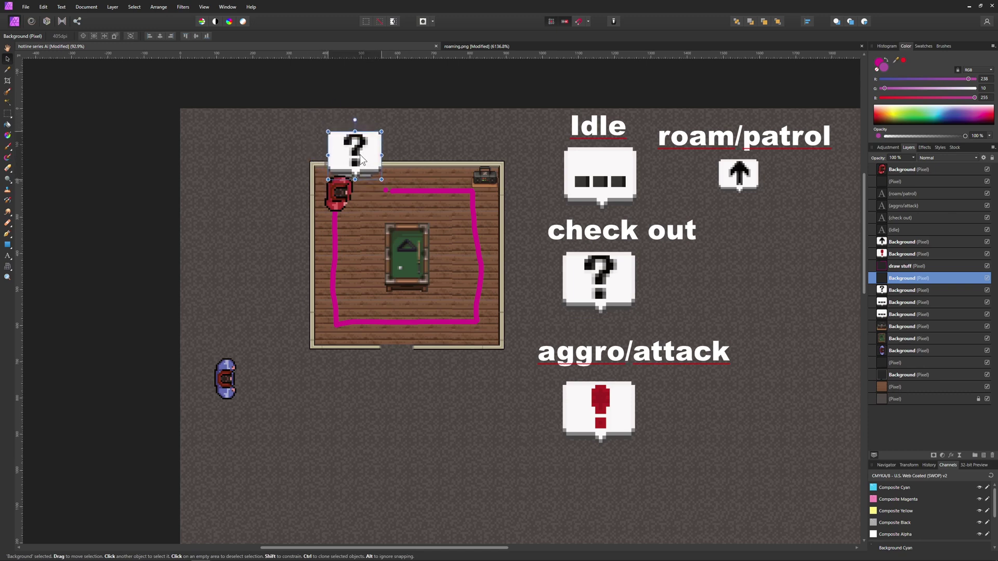
left_click(348, 194)
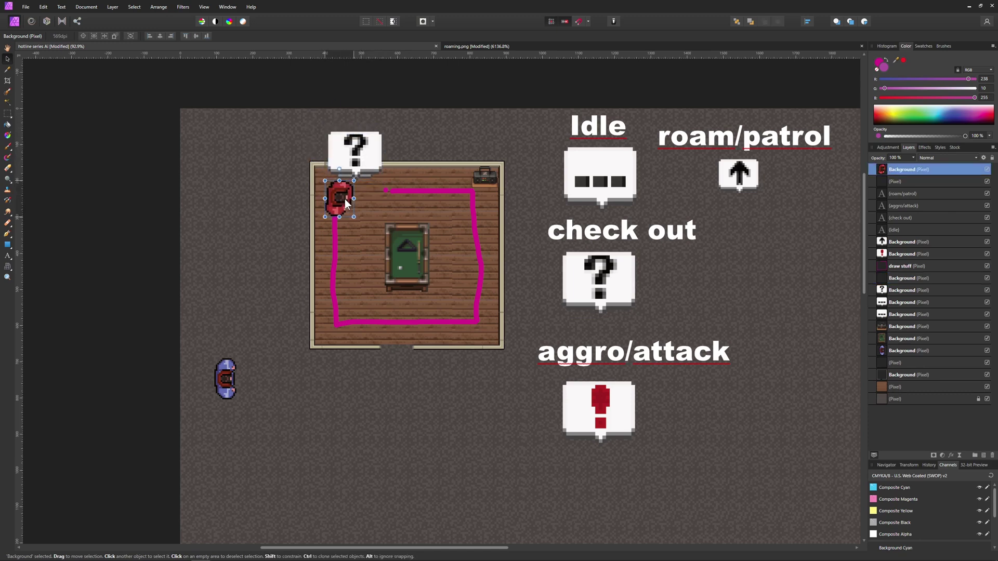
Paint a bright green X beside the blue player and an arrowed route to it from the enemy through the room's doorway
left_click(923, 110)
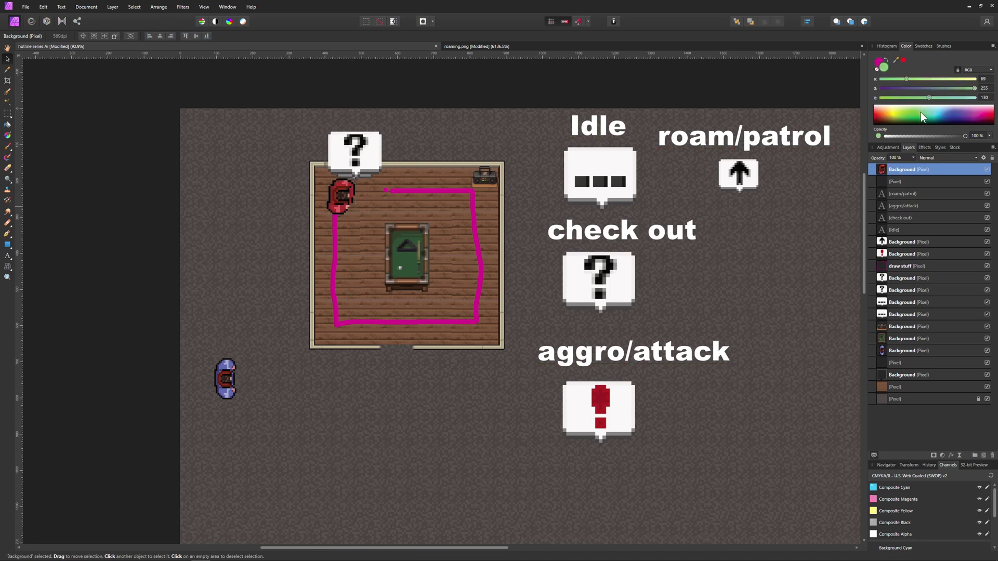
left_click(8, 147)
left_click(889, 61)
mouse_move(243, 371)
left_mouse_down()
mouse_move(257, 389)
mouse_move(272, 365)
left_mouse_up()
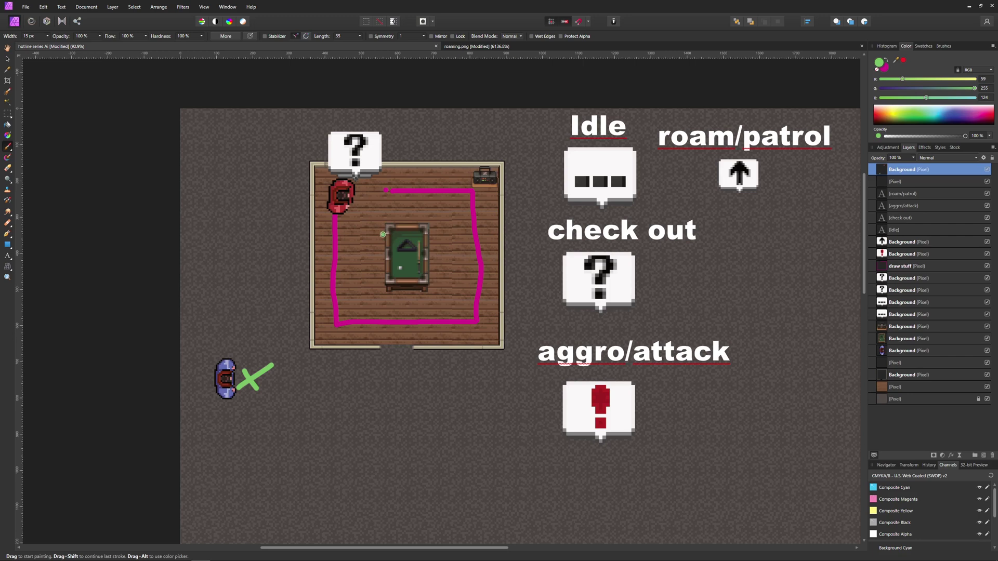
mouse_move(340, 218)
left_mouse_down()
mouse_move(341, 319)
mouse_move(393, 326)
mouse_move(392, 375)
mouse_move(271, 381)
mouse_move(283, 391)
left_mouse_up()
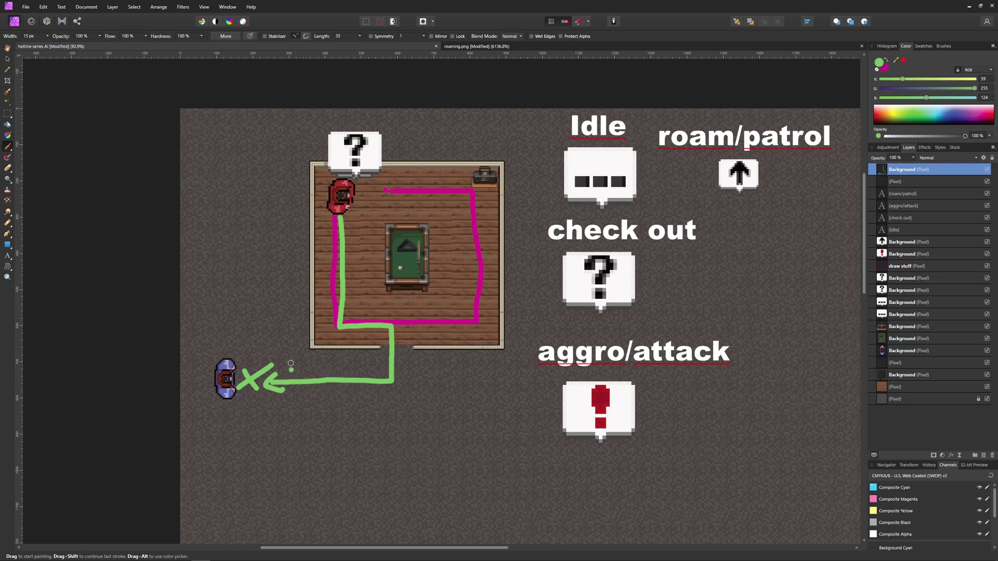
Shift the red enemy and its attached green route slightly downward, away from the question mark bubble
left_click(8, 59)
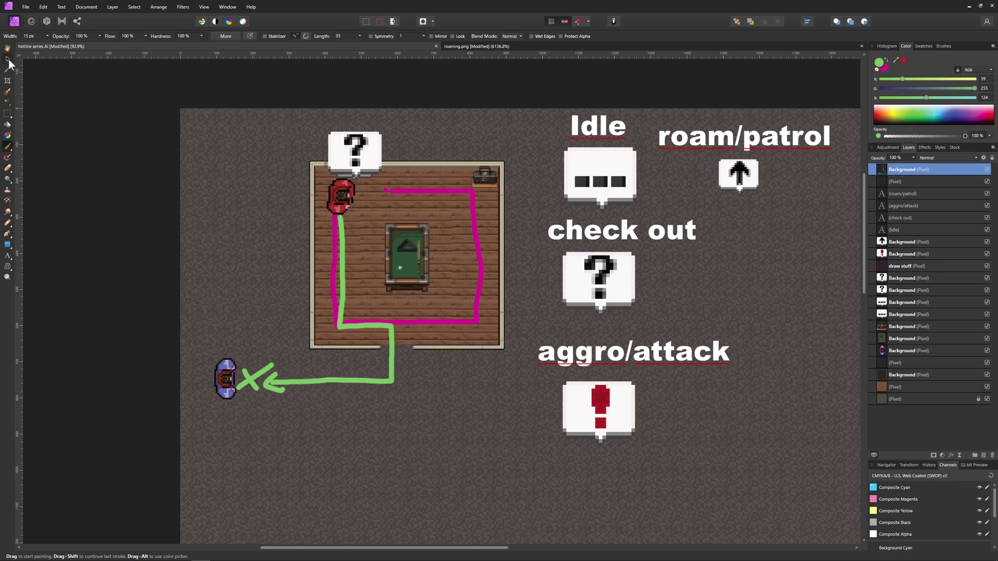
left_click(224, 379)
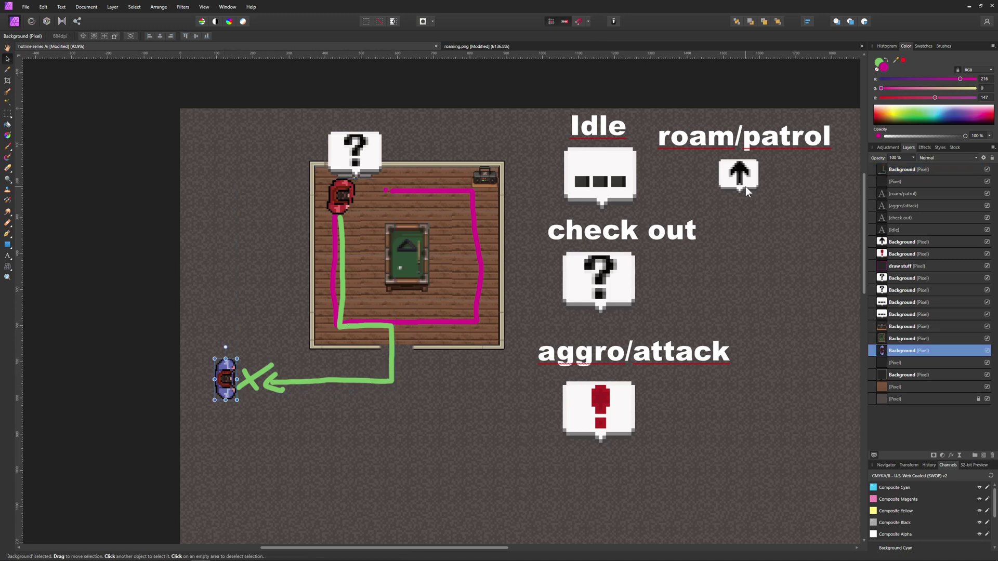
left_click(342, 218)
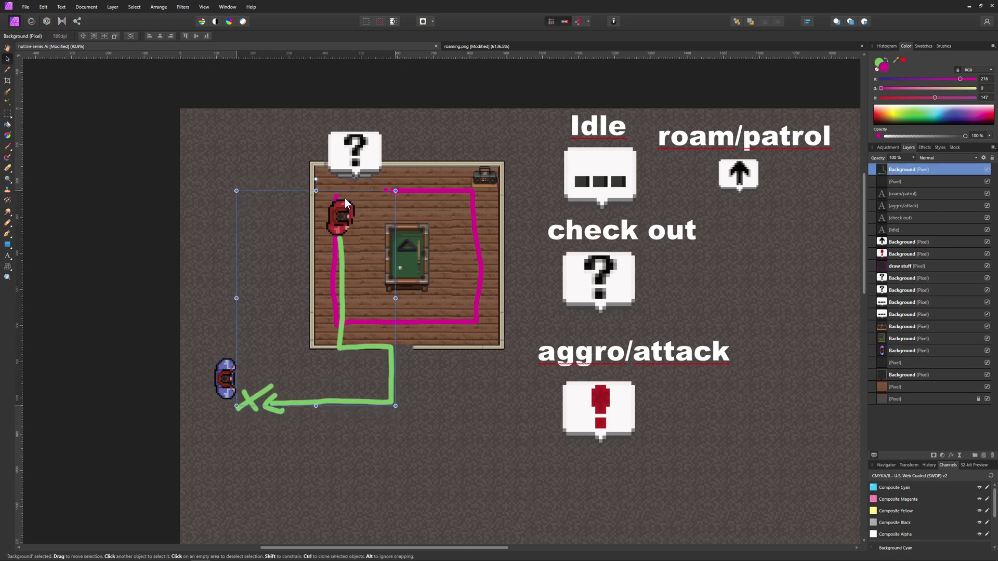
left_click_drag(346, 185, 340, 156)
left_click(7, 114)
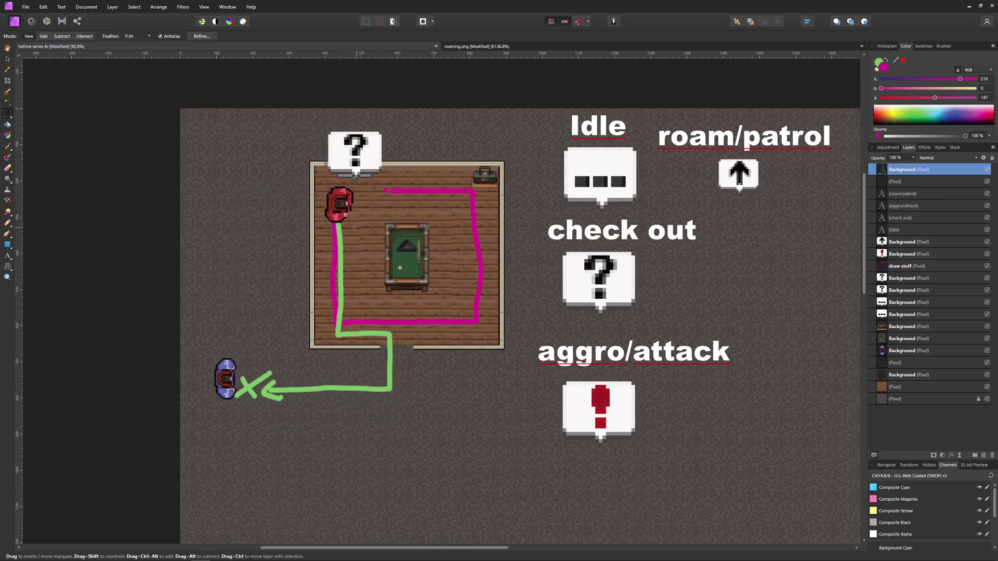
key("v")
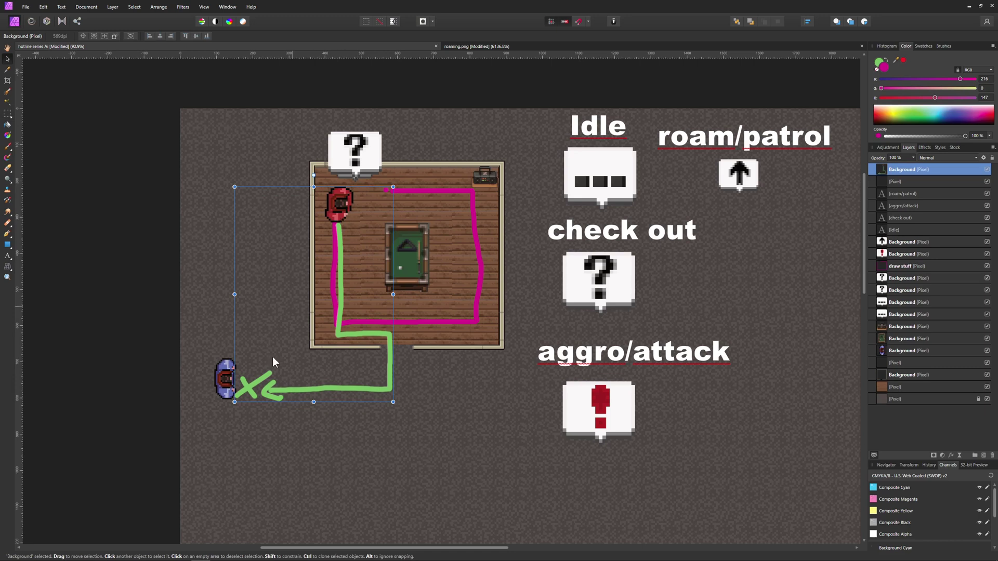
Move the blue player slightly up and left of the green X and fine-tune its position with small nudges down and right
mouse_move(229, 374)
left_mouse_down()
mouse_move(214, 374)
mouse_move(229, 362)
mouse_move(219, 358)
left_mouse_up()
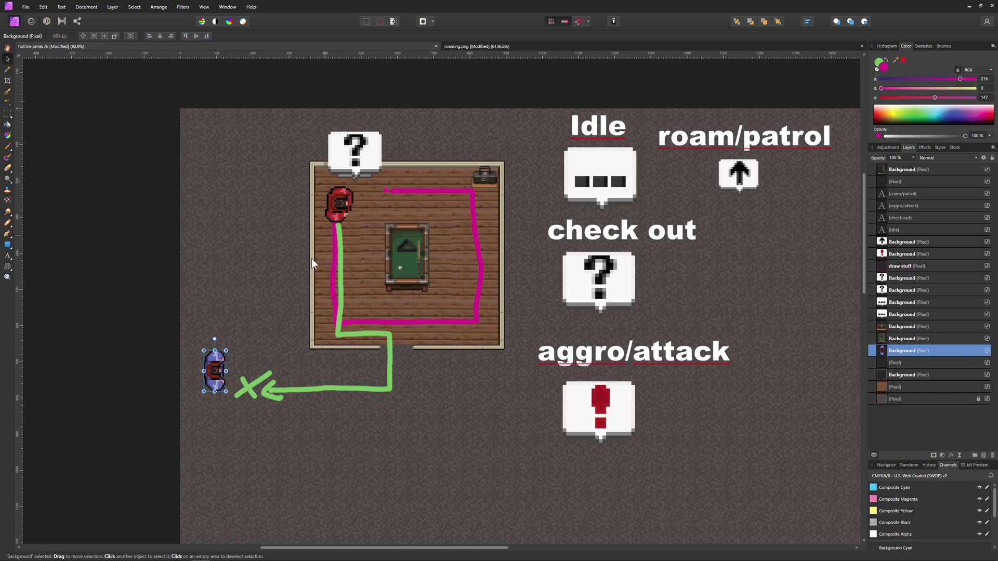
key("Down")
key("Down")
key("Down")
key("Down")
key("Down")
key("Down")
key("Down")
key("Down")
key("Down")
key("Down")
key("Right")
key("Right")
key("Right")
key("Right")
key("Right")
key("Right")
key("Right")
key("Right")
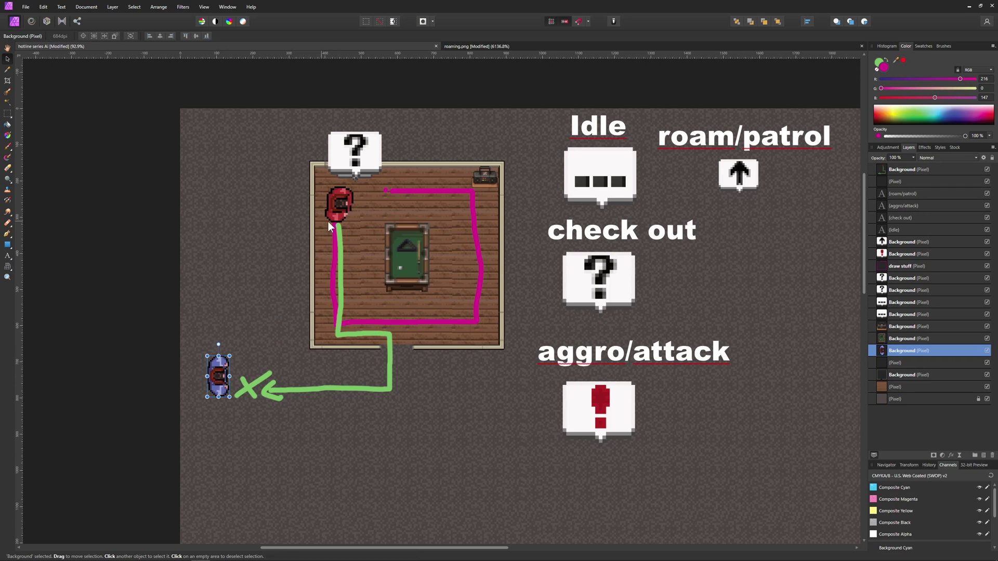
Move the red enemy and its green route below the room's lower-left corner, and place the blue player outside the left wall
left_click_drag(218, 379, 325, 139)
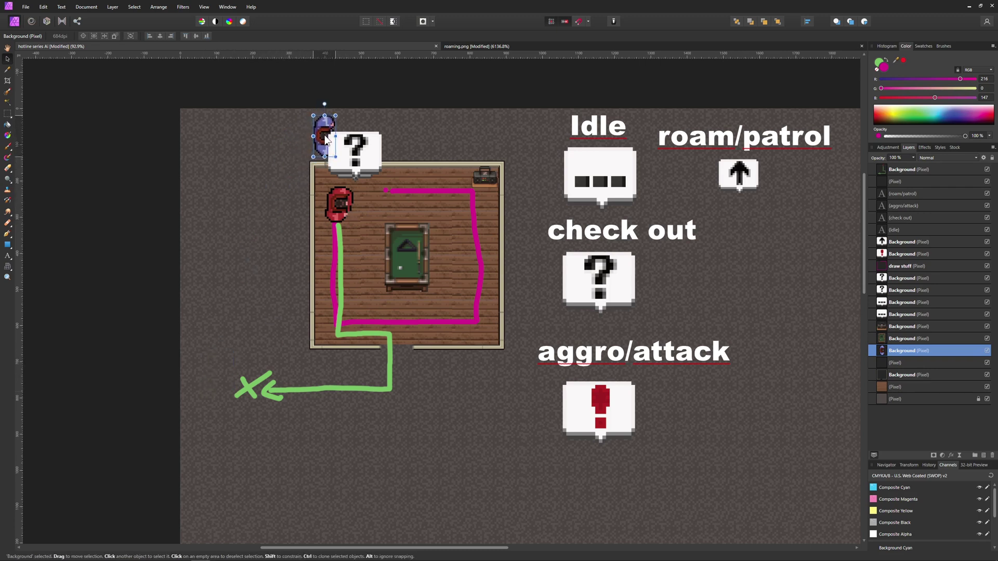
left_click_drag(339, 203, 270, 364)
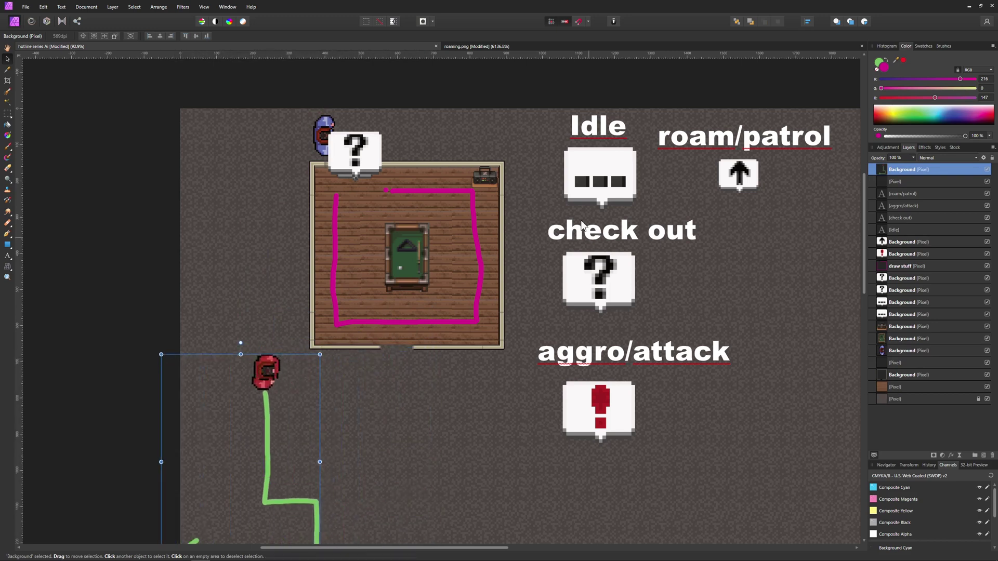
mouse_move(257, 373)
left_mouse_down()
mouse_move(406, 369)
mouse_move(332, 197)
mouse_move(373, 387)
mouse_move(263, 379)
mouse_move(266, 366)
left_mouse_up()
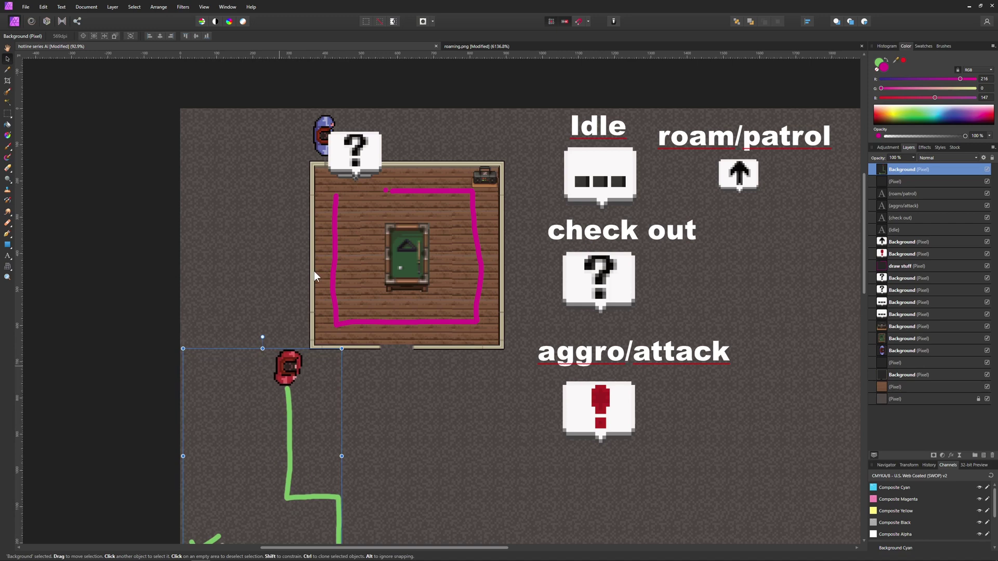
left_click_drag(323, 137, 401, 373)
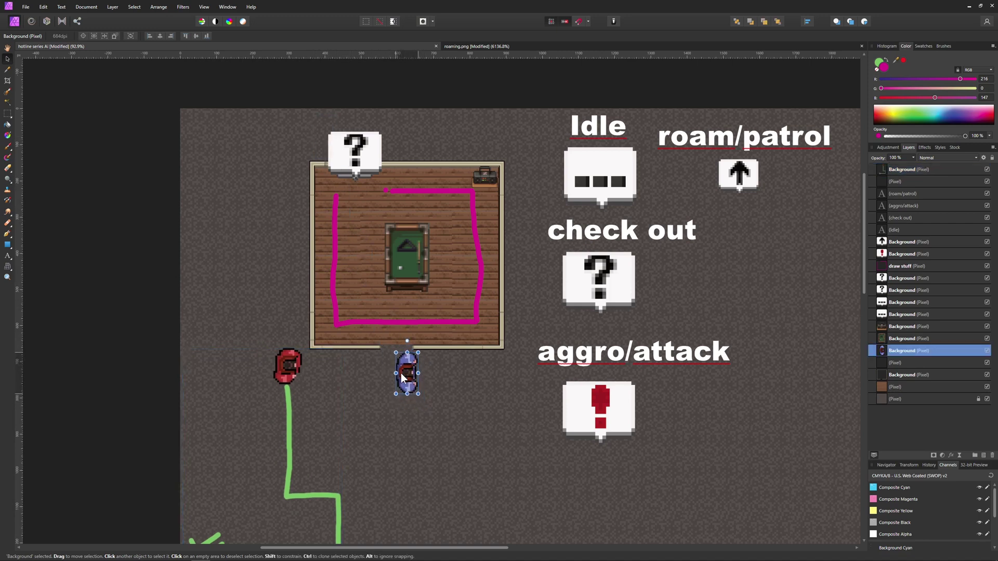
mouse_move(313, 387)
left_mouse_down()
mouse_move(371, 394)
mouse_move(306, 407)
mouse_move(315, 404)
left_mouse_up()
left_click_drag(411, 371, 281, 233)
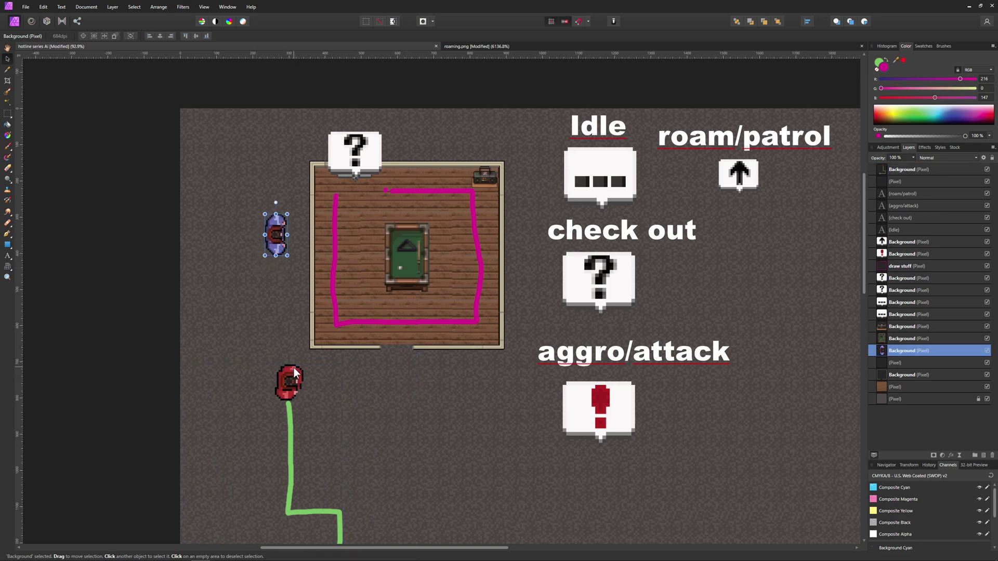
Rotate the enemy and its route counterclockwise toward the left, and return the red exclamation bubble beneath the aggro/attack label
left_click(294, 367)
mouse_move(272, 353)
left_mouse_down()
mouse_move(239, 358)
mouse_move(188, 415)
mouse_move(242, 388)
mouse_move(244, 371)
mouse_move(258, 380)
mouse_move(264, 371)
left_mouse_up()
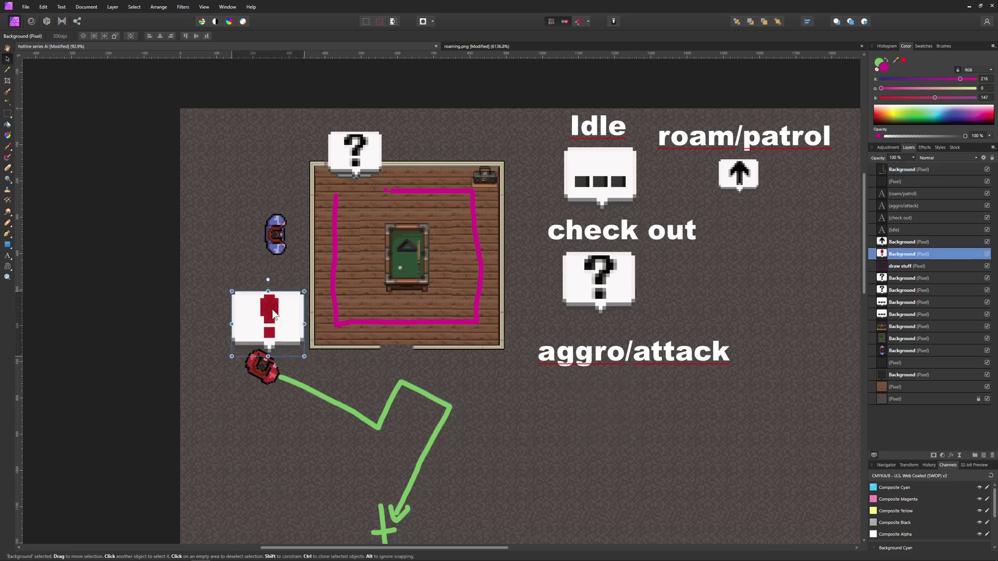
left_click_drag(274, 315, 611, 398)
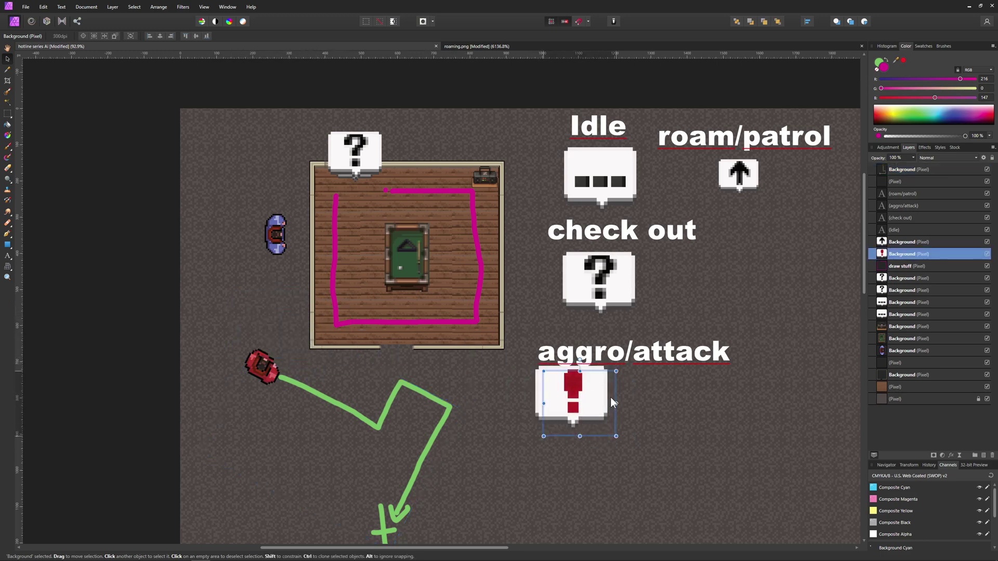
Shift the enemy slightly up near the room's lower-left corner and place the blue player directly against its left side
left_click(264, 366)
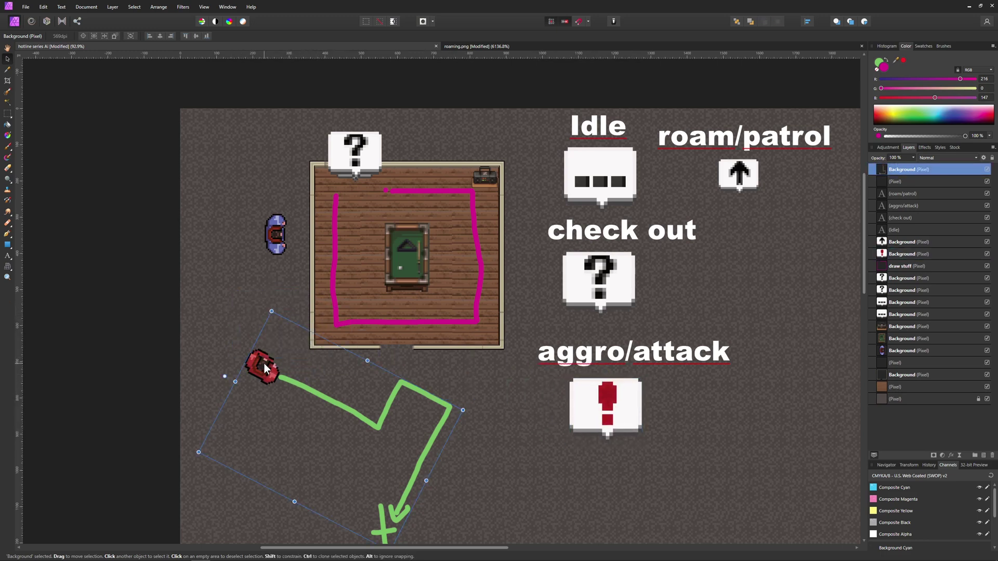
mouse_move(264, 364)
left_mouse_down()
mouse_move(270, 255)
mouse_move(277, 360)
left_mouse_up()
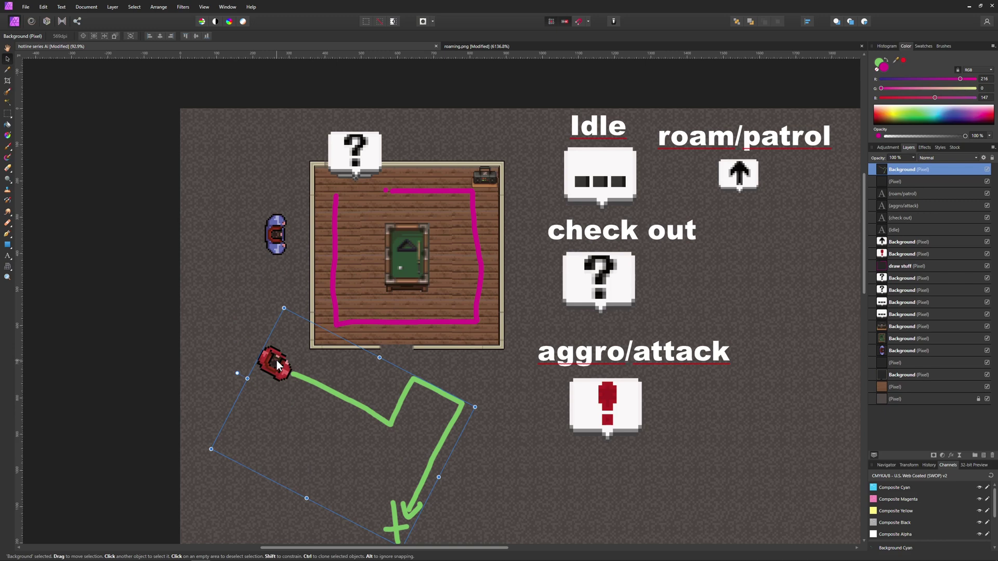
left_click_drag(277, 360, 277, 360)
left_click_drag(275, 370, 273, 345)
left_click_drag(279, 227, 243, 325)
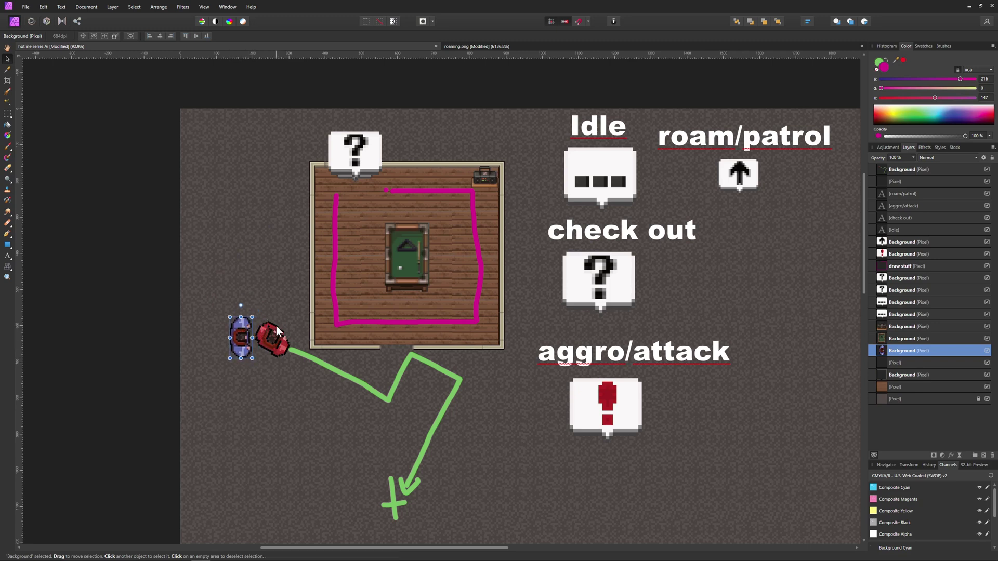
Separate the two characters by moving the enemy down and the blue player farther down and left
left_click_drag(277, 330, 283, 378)
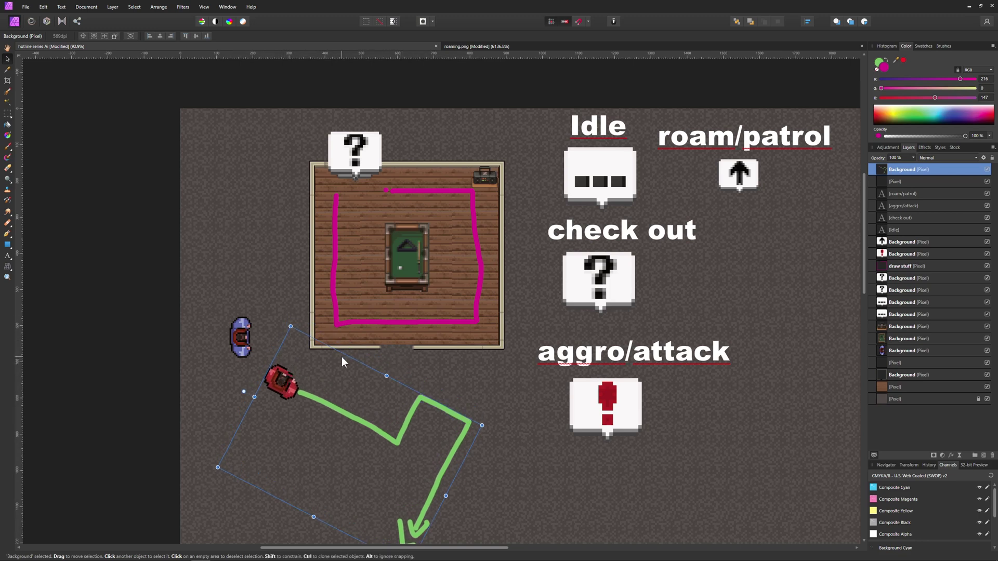
left_click_drag(231, 365, 205, 381)
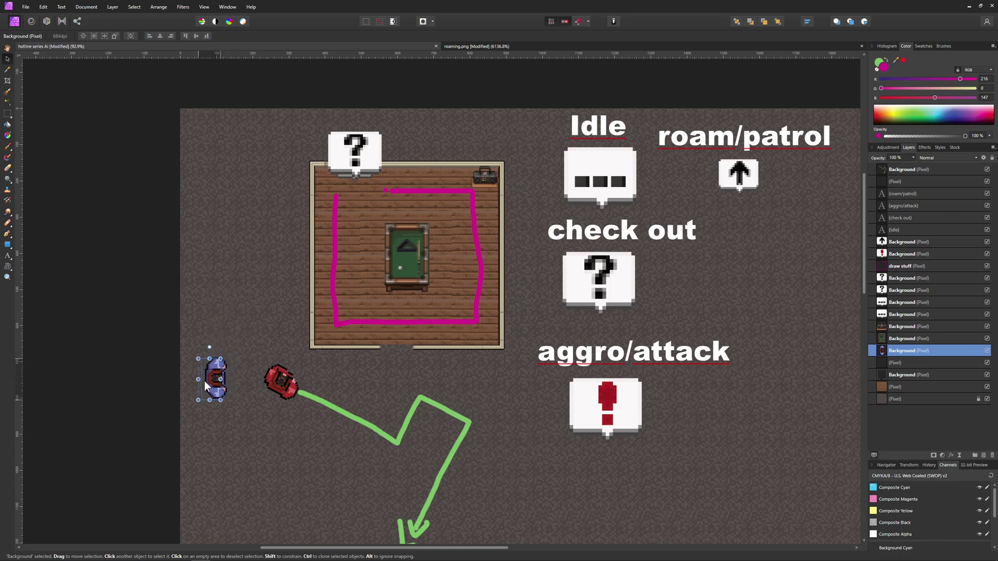
left_click(306, 378)
left_click_drag(307, 379, 313, 369)
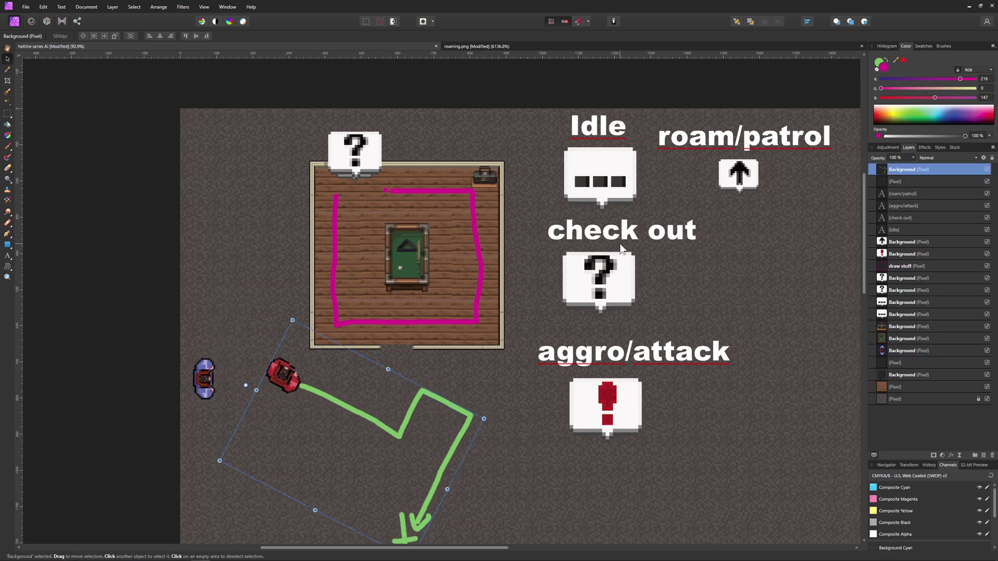
Bring the blue player closer to the enemy's left side, fine-tuning both characters with small shifts
left_click(623, 393)
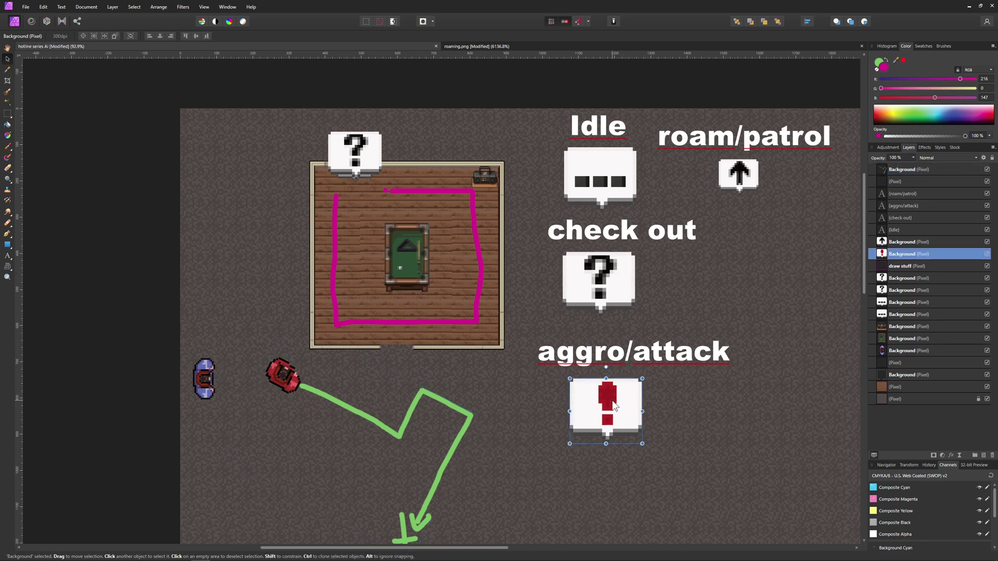
mouse_move(295, 371)
left_mouse_down()
mouse_move(287, 371)
mouse_move(301, 369)
left_mouse_up()
left_click_drag(216, 372, 230, 364)
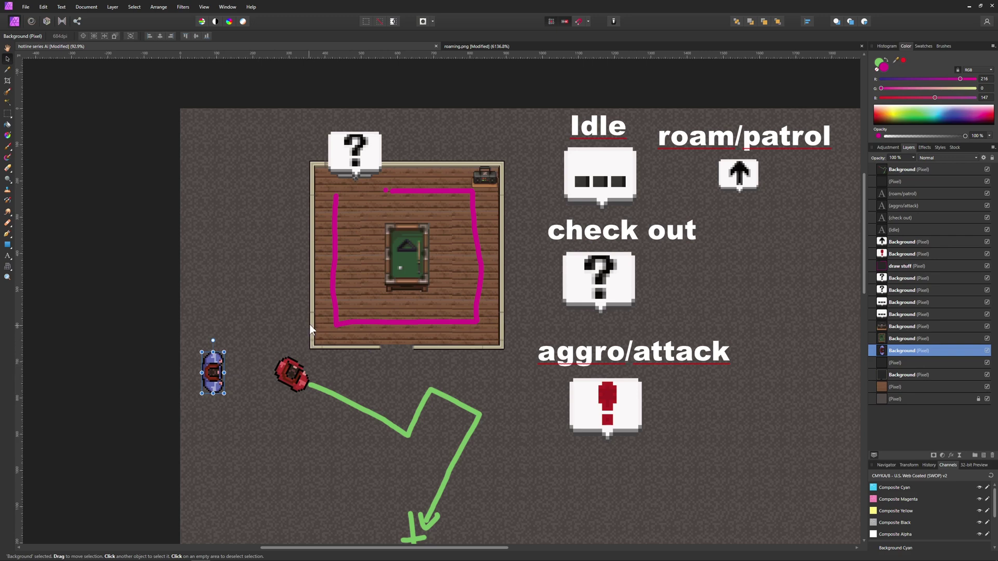
mouse_move(214, 373)
left_mouse_down()
mouse_move(249, 370)
mouse_move(234, 370)
left_mouse_up()
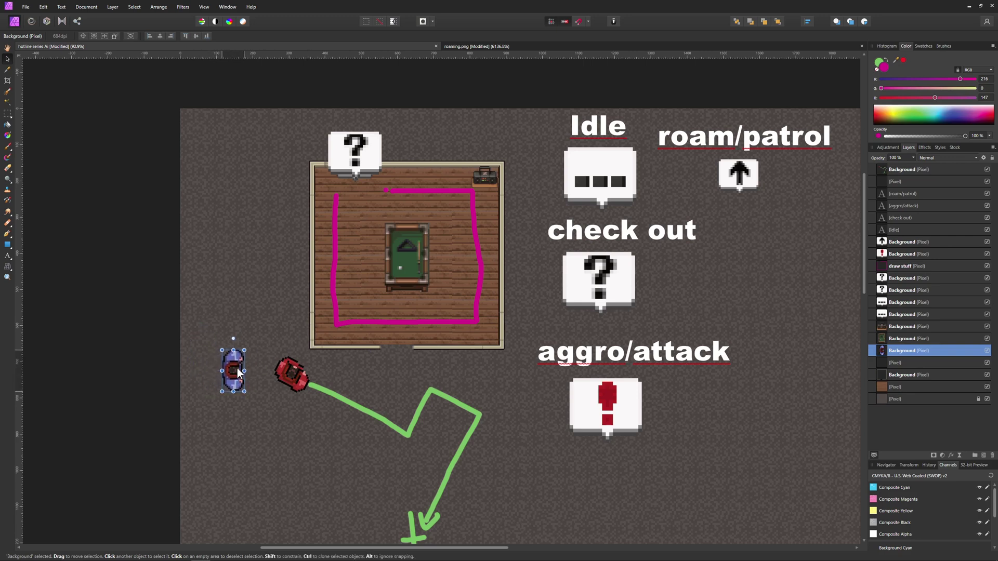
left_click_drag(292, 379, 293, 383)
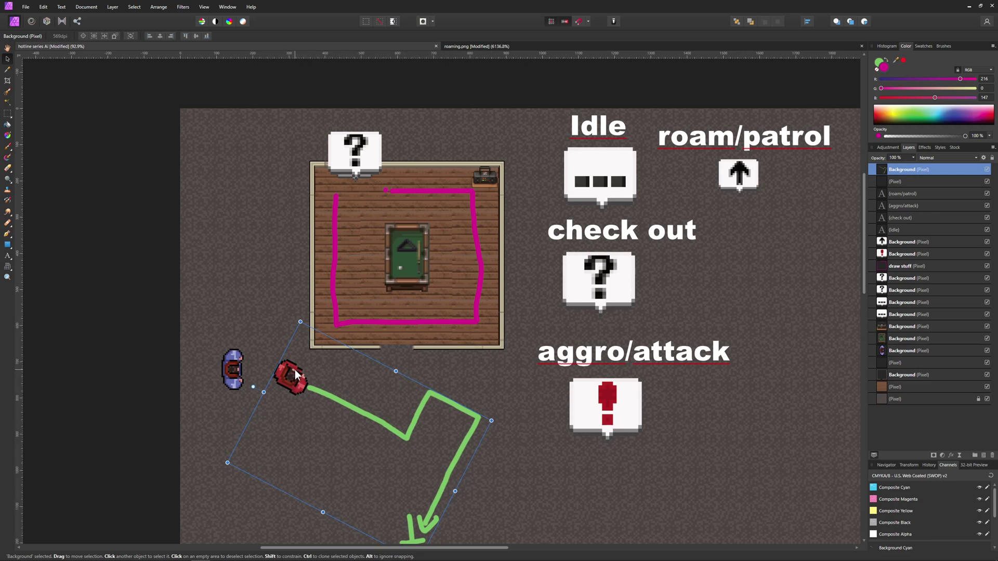
Move the blue player up beside the room's left wall, and the enemy with the question mark bubble above it to the doorway
left_click_drag(230, 369, 250, 220)
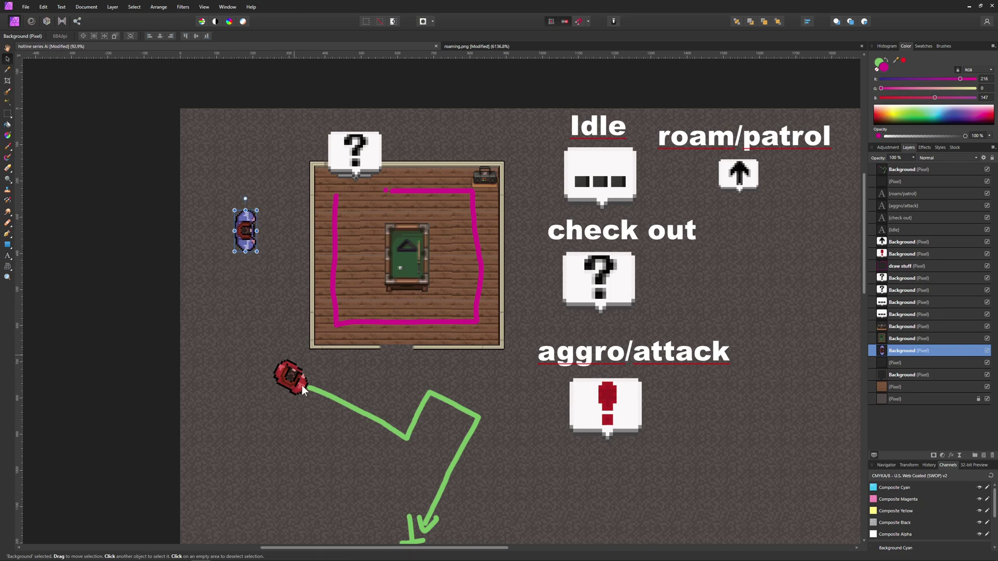
left_click_drag(289, 378, 253, 244)
left_click_drag(259, 301, 323, 375)
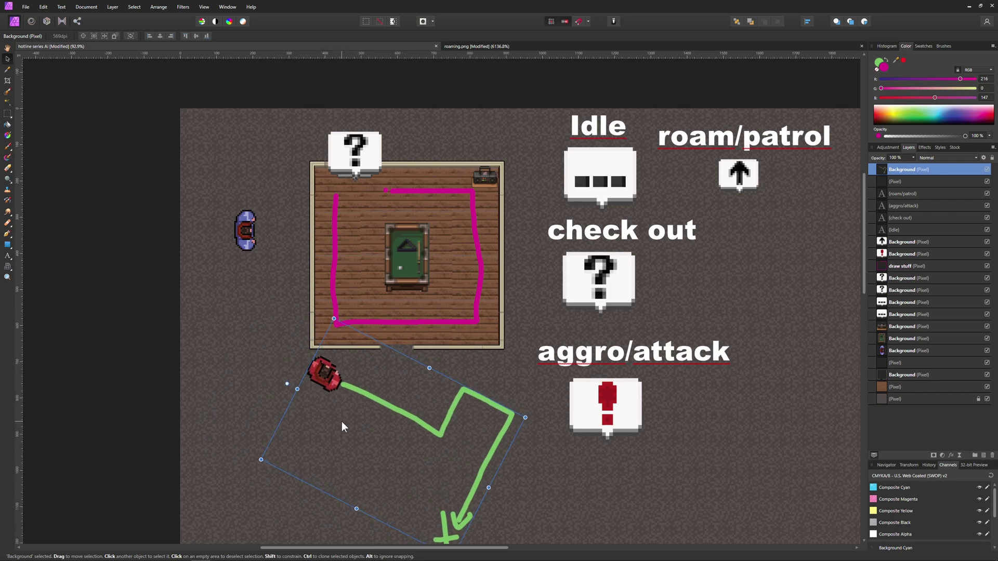
left_click_drag(326, 385, 272, 380)
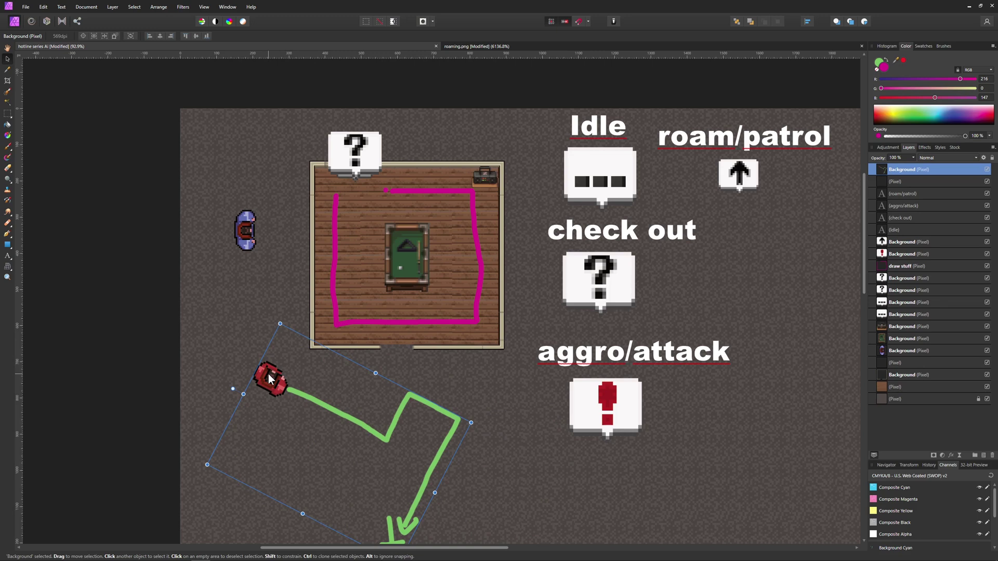
left_click_drag(269, 378, 310, 393)
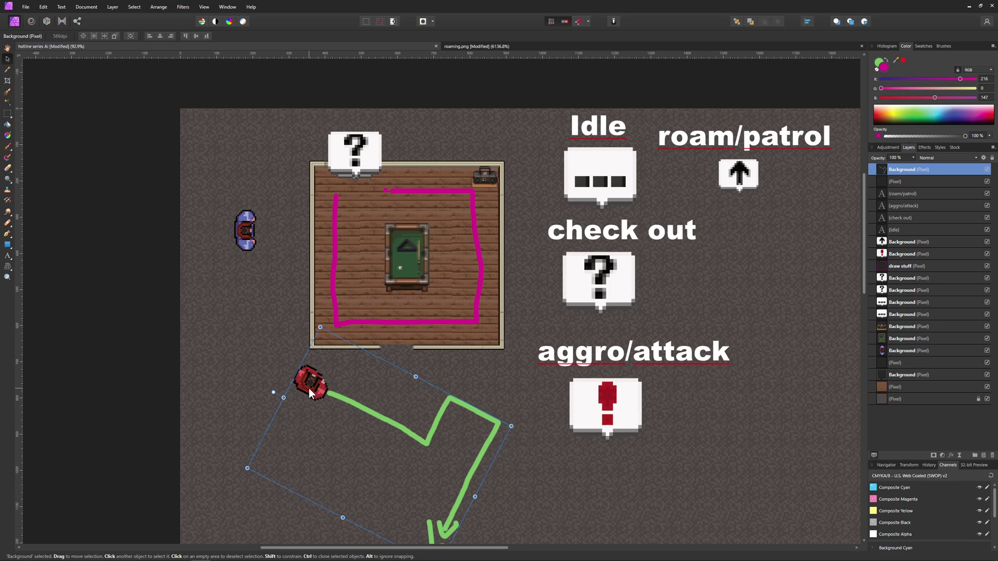
left_click_drag(310, 389, 401, 371)
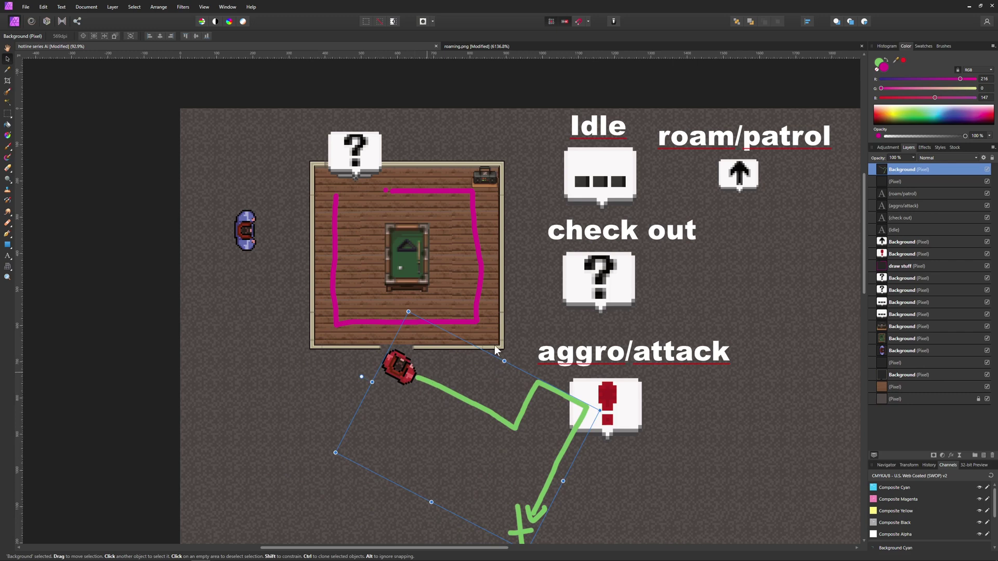
left_click_drag(362, 153, 413, 320)
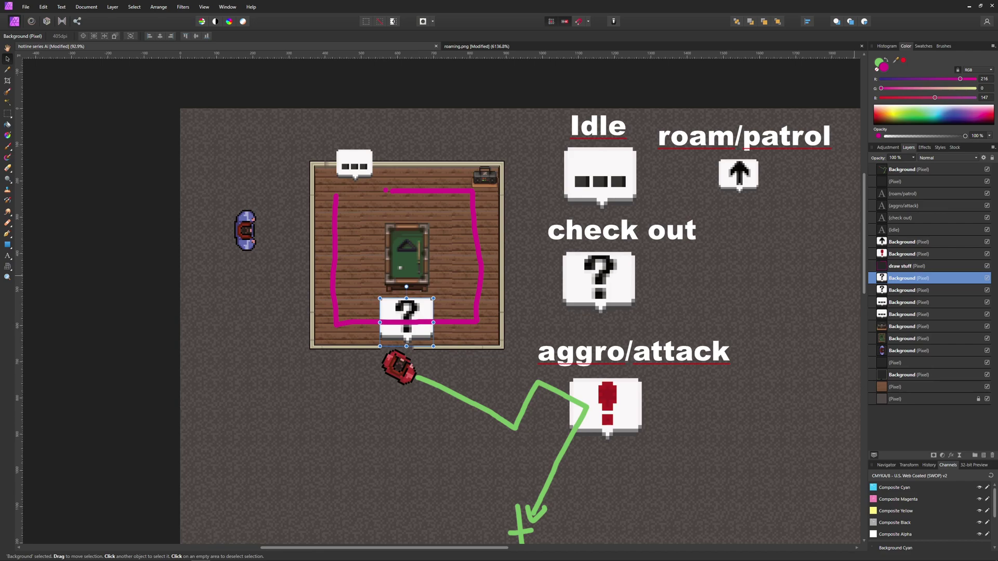
Switch to GameMaker Studio 2, collapse the Player object group, and select obj_enemy in the Enemy group
key("alt+Tab")
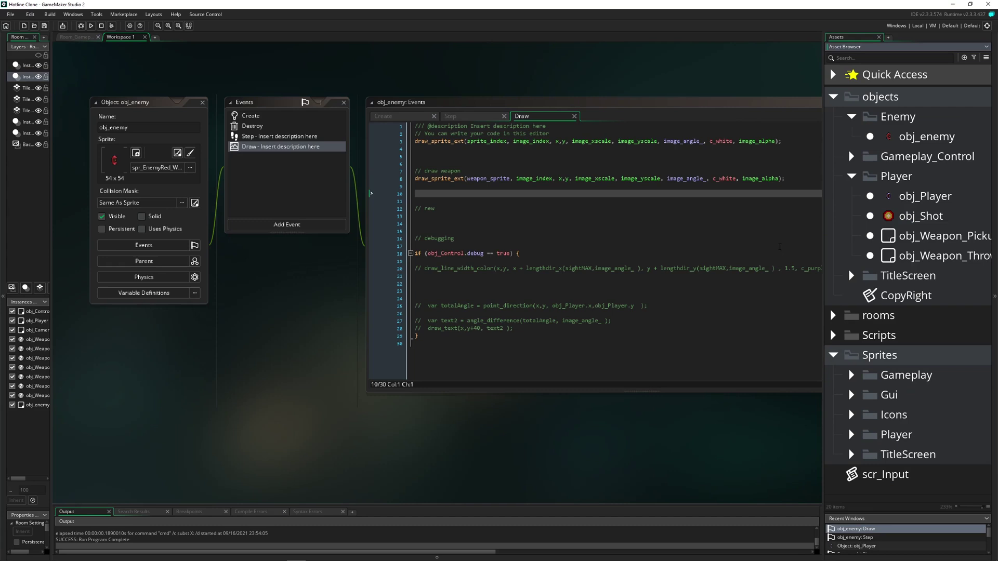
left_click(852, 177)
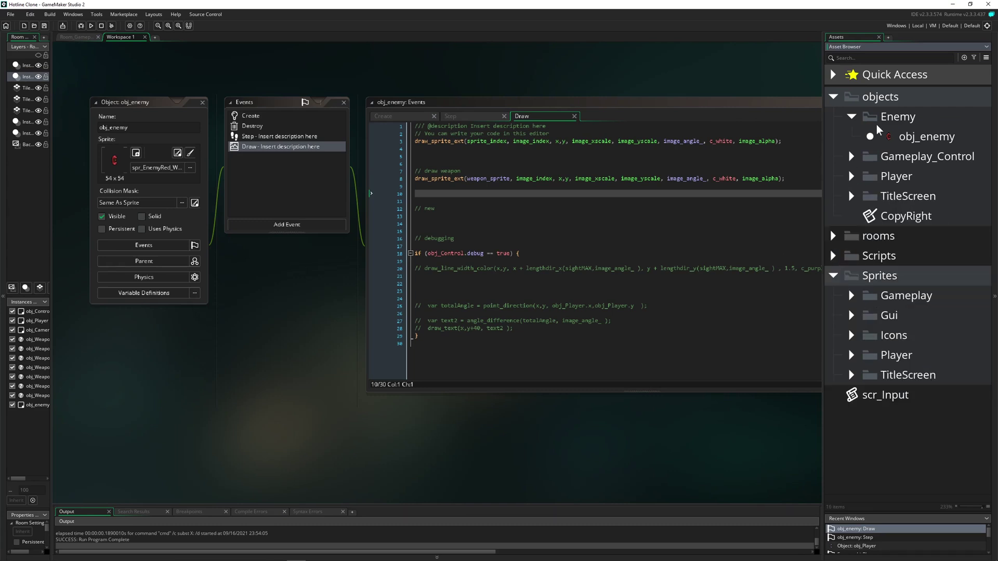
left_click(909, 135)
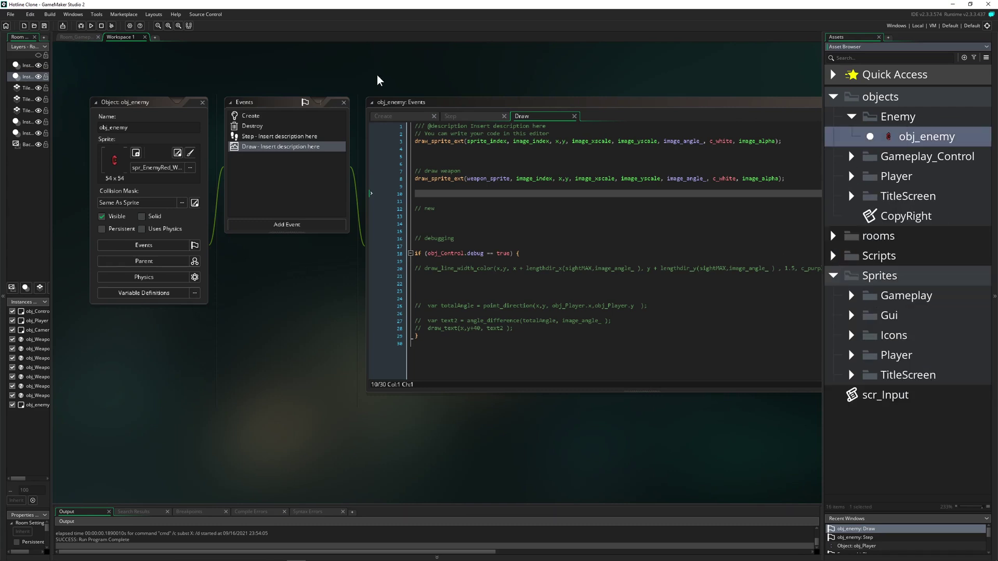
Examine the Draw event code of obj_enemy, including its weapon drawing and debugging sections
scroll(460, 236, "up", 2)
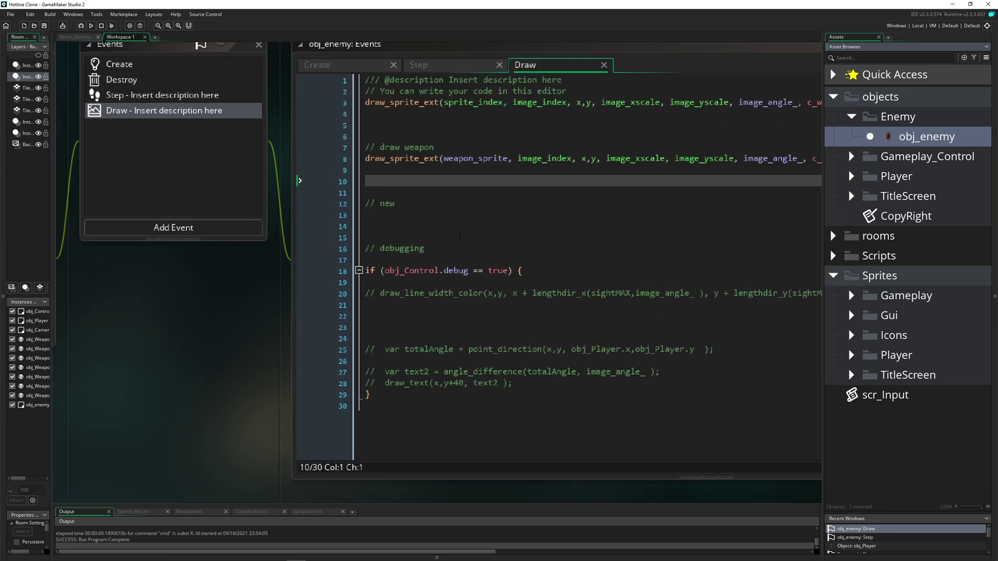
scroll(258, 329, "down", 3)
scroll(259, 330, "right", 2)
scroll(249, 314, "left", 3)
scroll(250, 314, "up", 4)
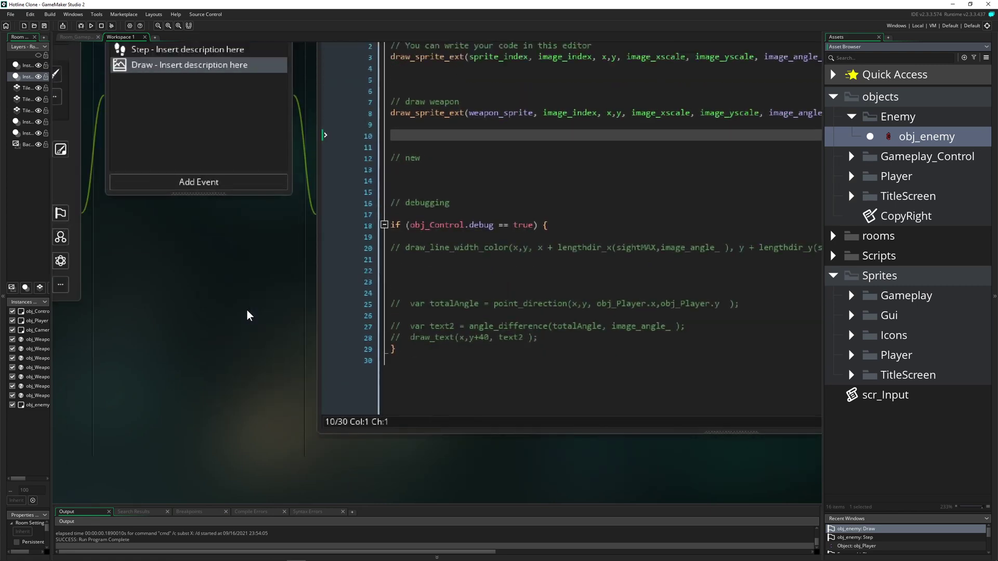
scroll(248, 316, "right", 2)
scroll(247, 316, "up", 1)
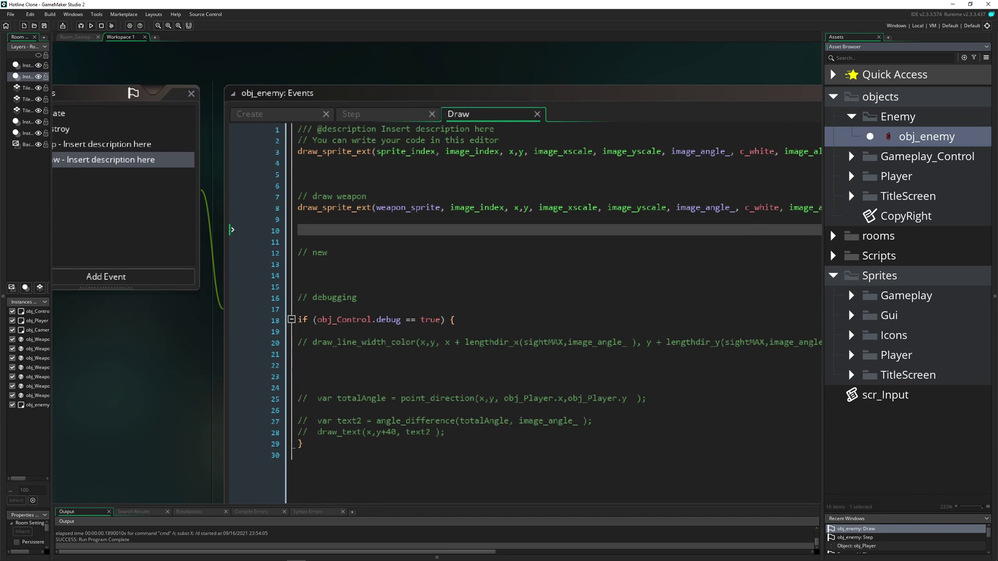
scroll(312, 376, "down", 1)
scroll(272, 345, "down", 1)
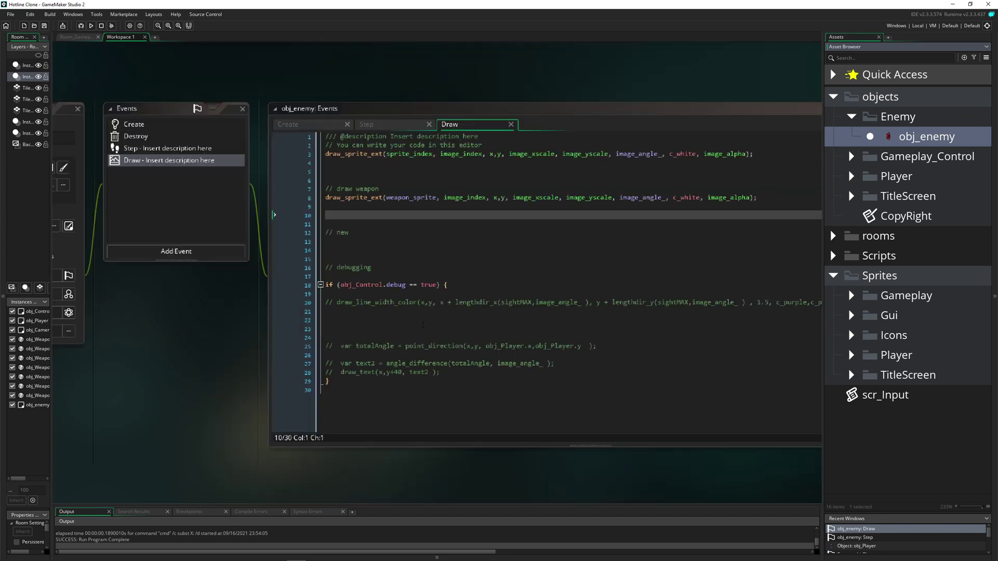
Open the gameplay room and examine the area around the enemy and player
left_click(83, 37)
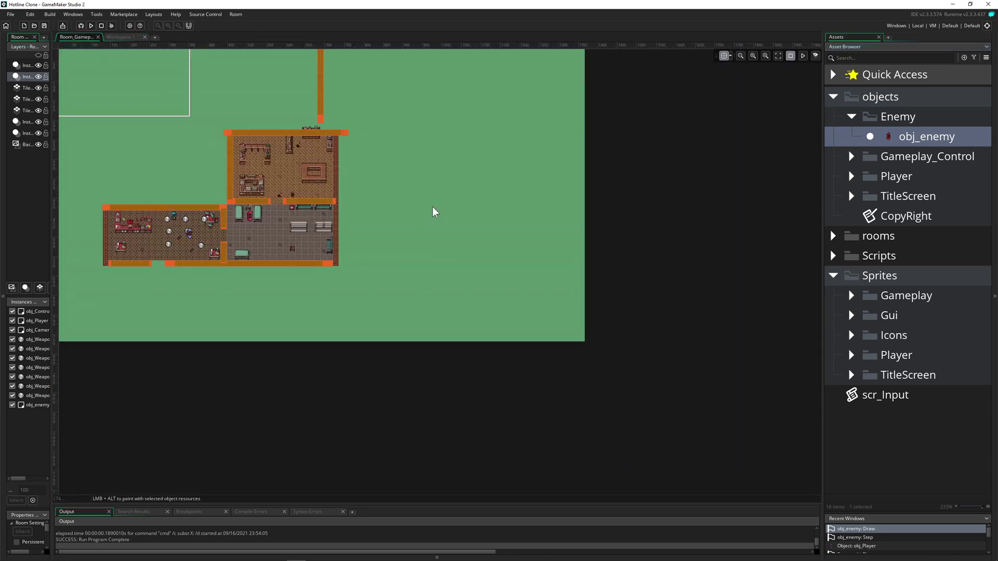
scroll(249, 218, "up", 1)
scroll(265, 213, "up", 1)
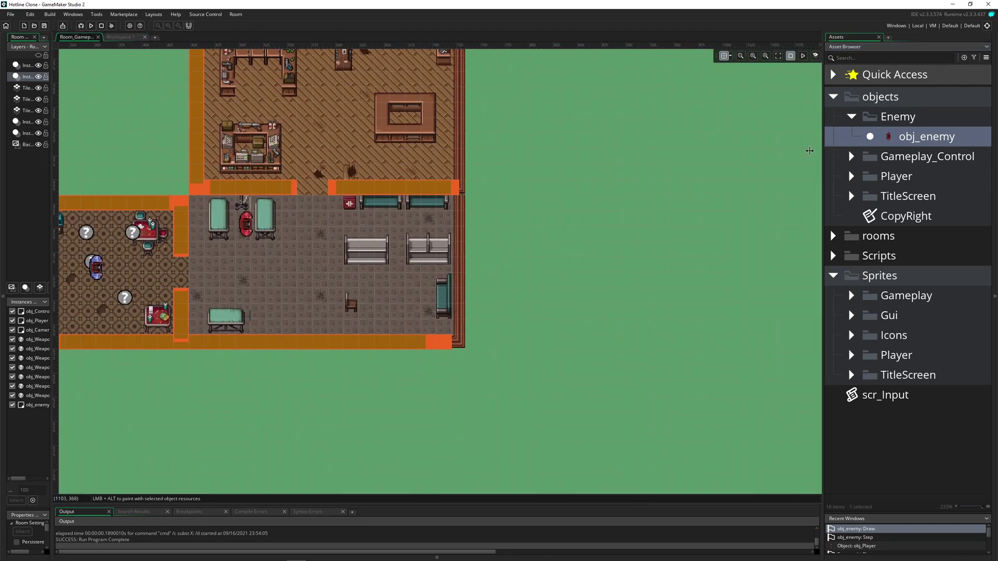
Widen the asset browser and create a new object named obj_Enemy_State_Emote in the Enemy group
left_click_drag(822, 150, 789, 153)
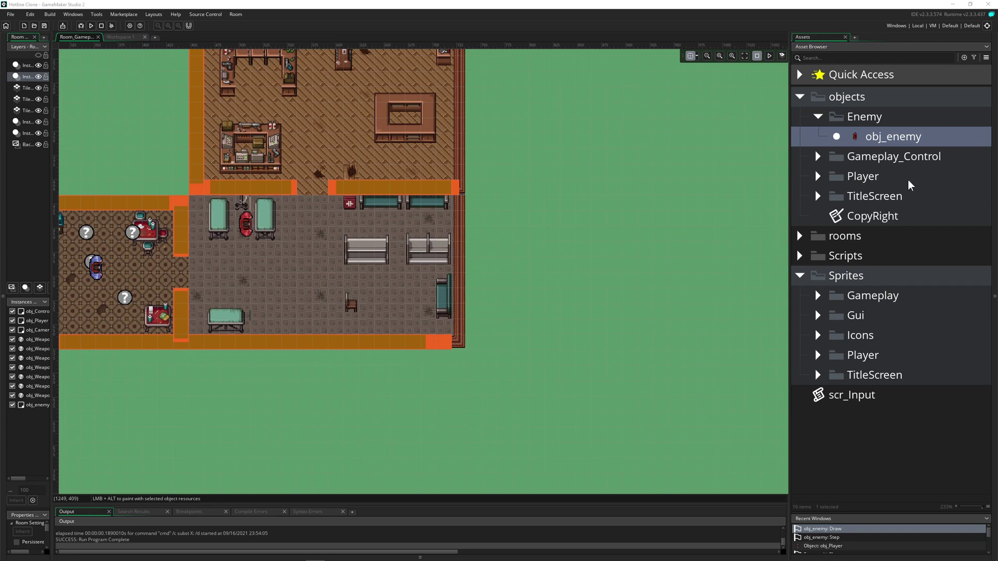
right_click(883, 141)
mouse_move(887, 144)
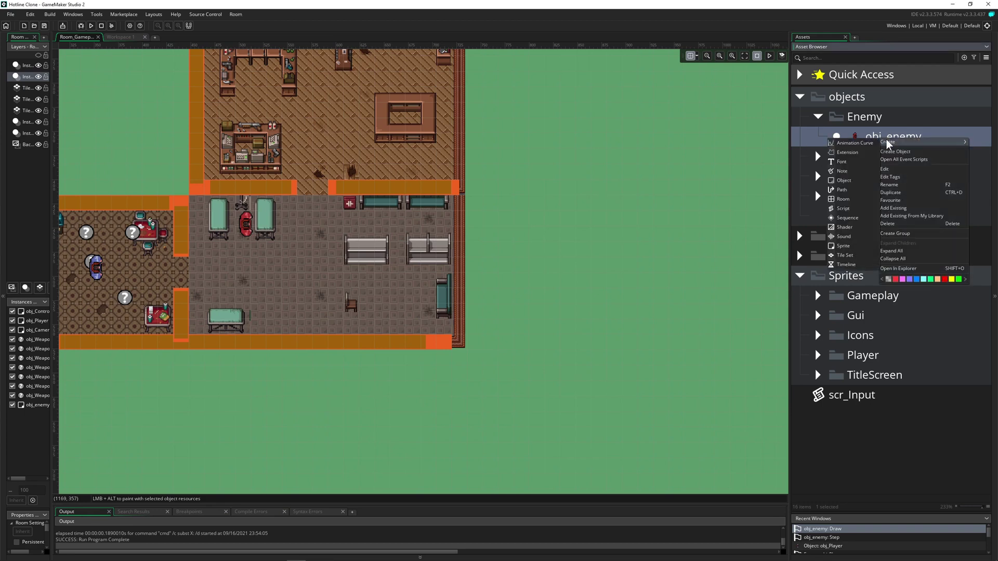
left_click(843, 182)
type("obj_Enemy_State_Emote")
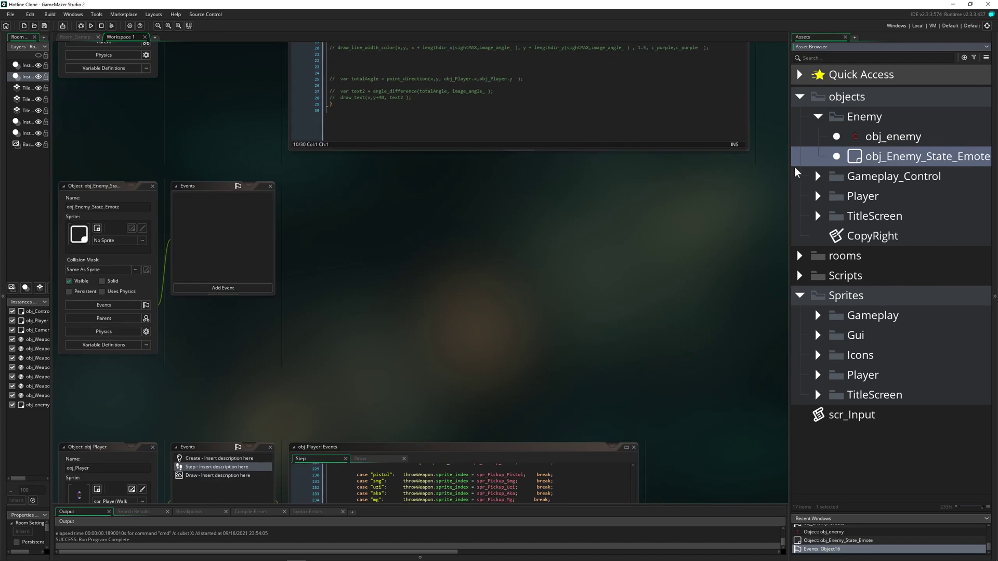
Widen the asset browser and close the obj_Player editor in the workspace
left_click_drag(791, 173, 650, 170)
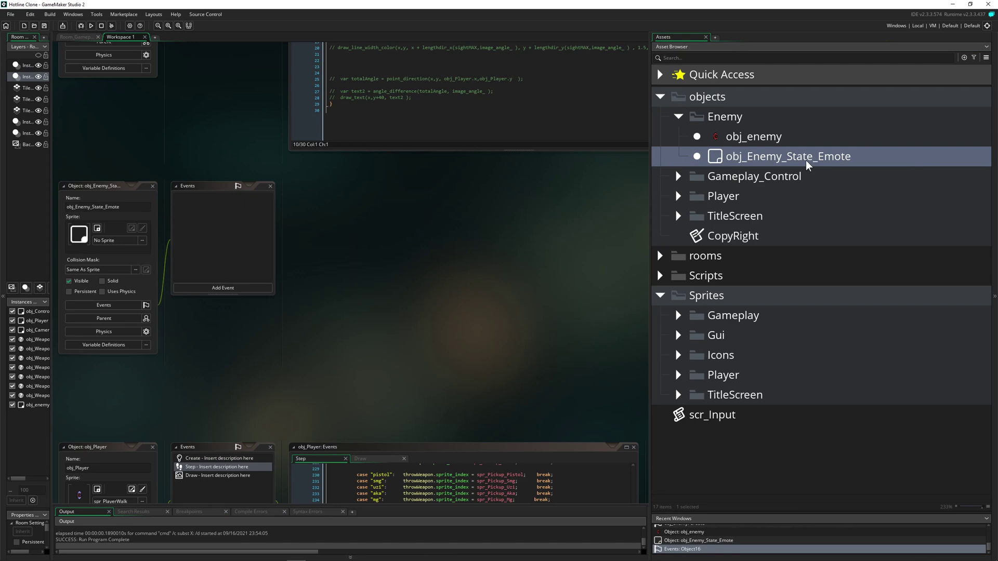
scroll(468, 338, "down", 3)
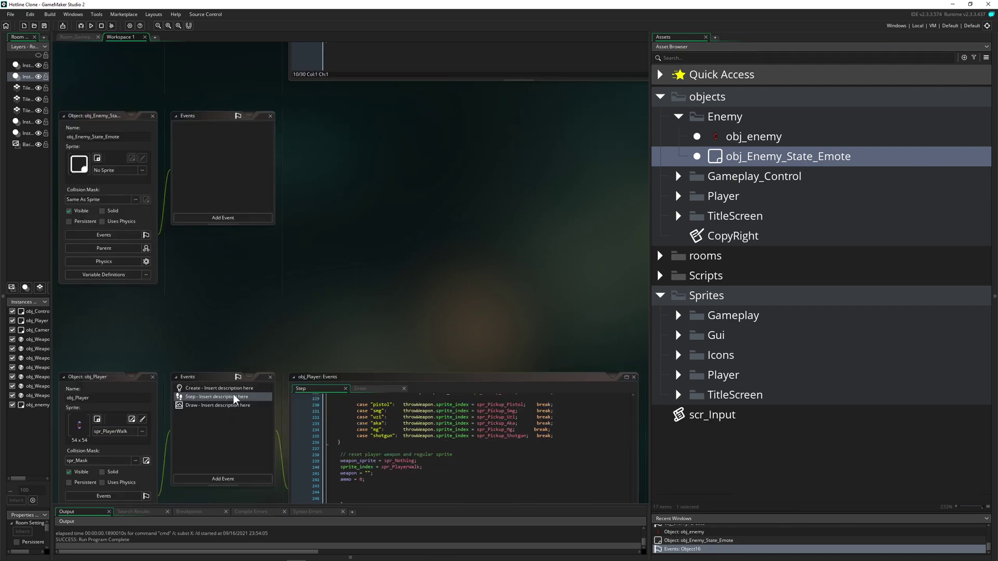
scroll(166, 373, "down", 4)
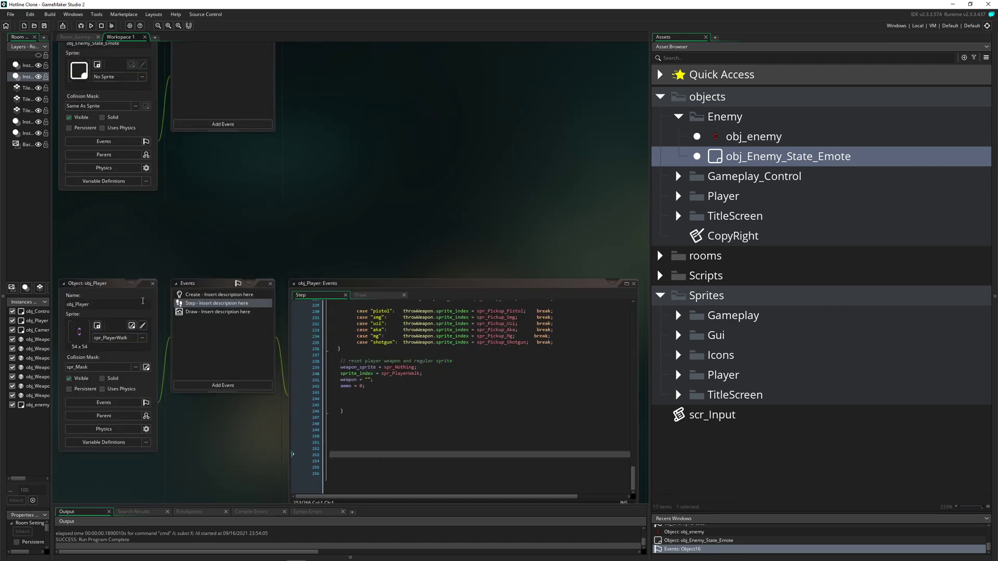
left_click(152, 285)
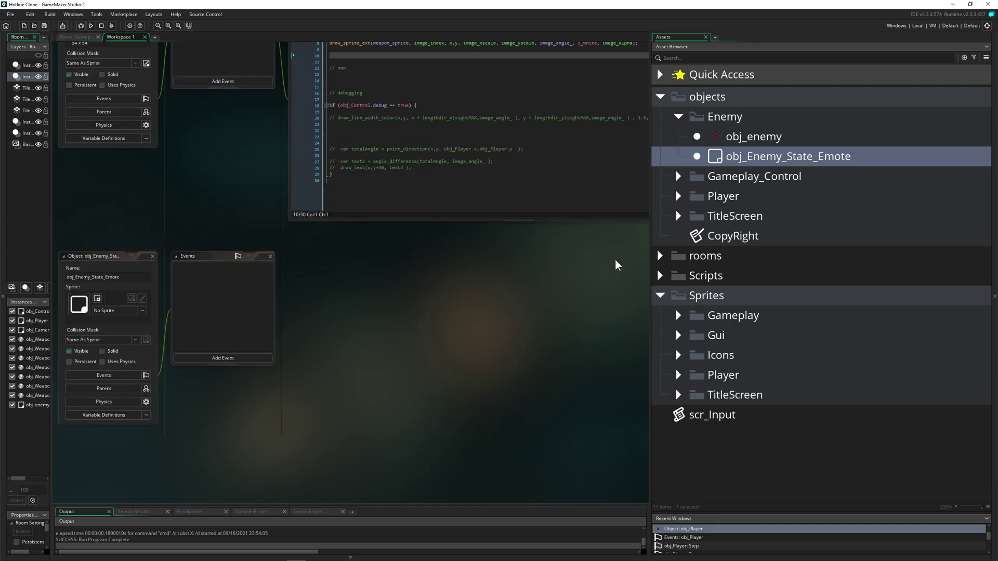
Expand the Gui sprite group and assign spr_Emote_Enemy_State_Idle as the sprite of obj_Enemy_State_Emote
left_click(679, 336)
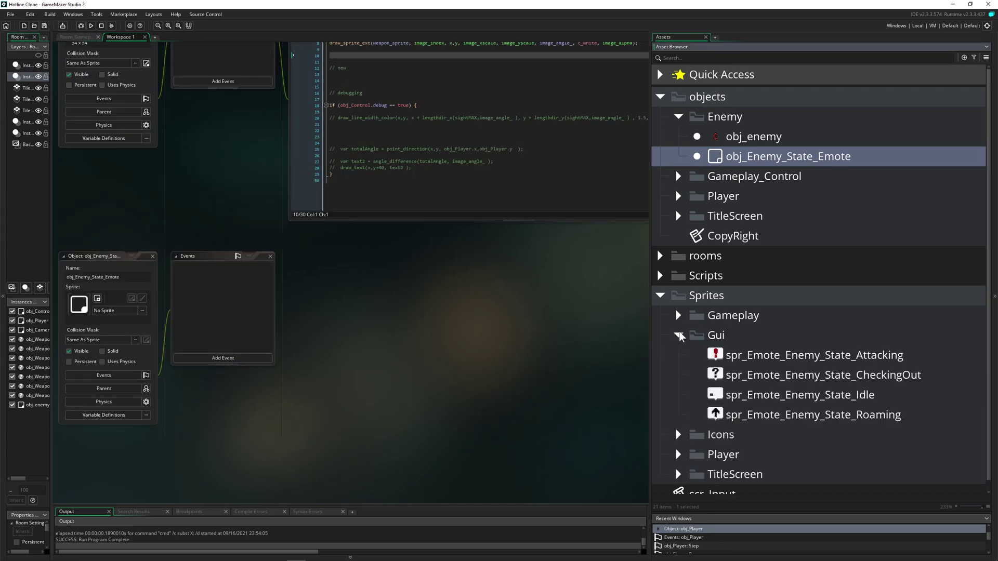
scroll(741, 337, "down", 1)
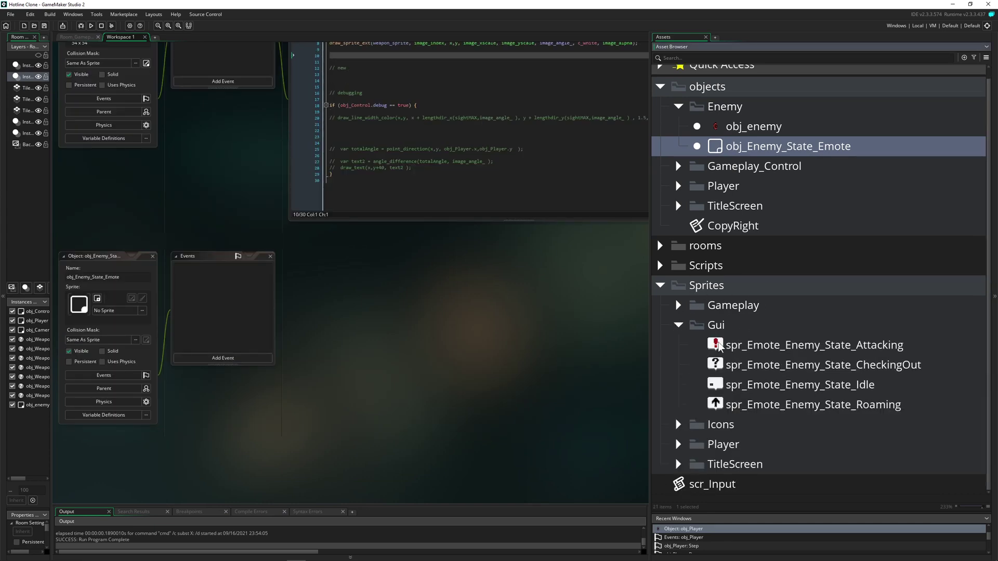
left_click(730, 345)
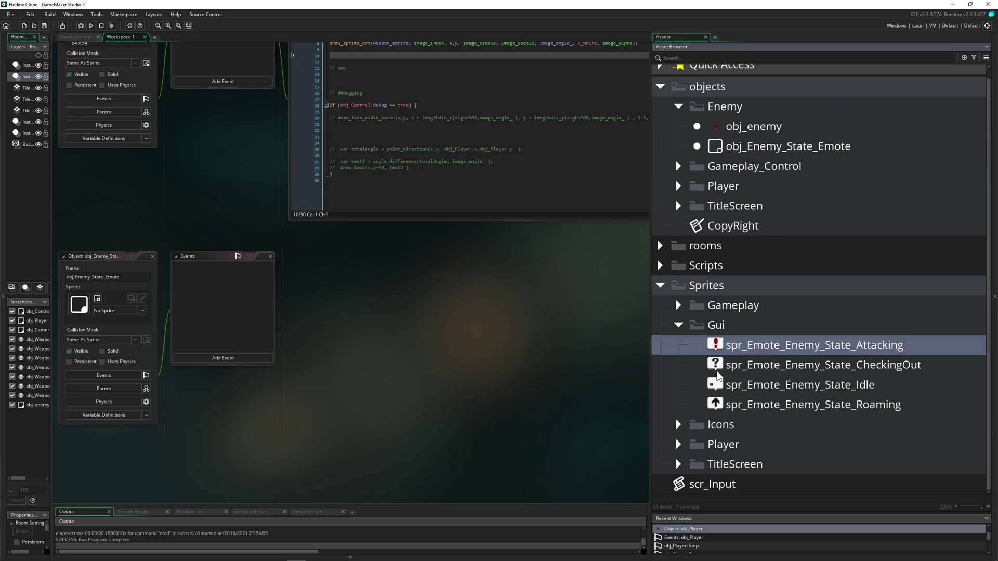
left_click_drag(718, 383, 141, 305)
Narrow the asset browser and show the Step event code of obj_enemy
scroll(361, 341, "up", 3)
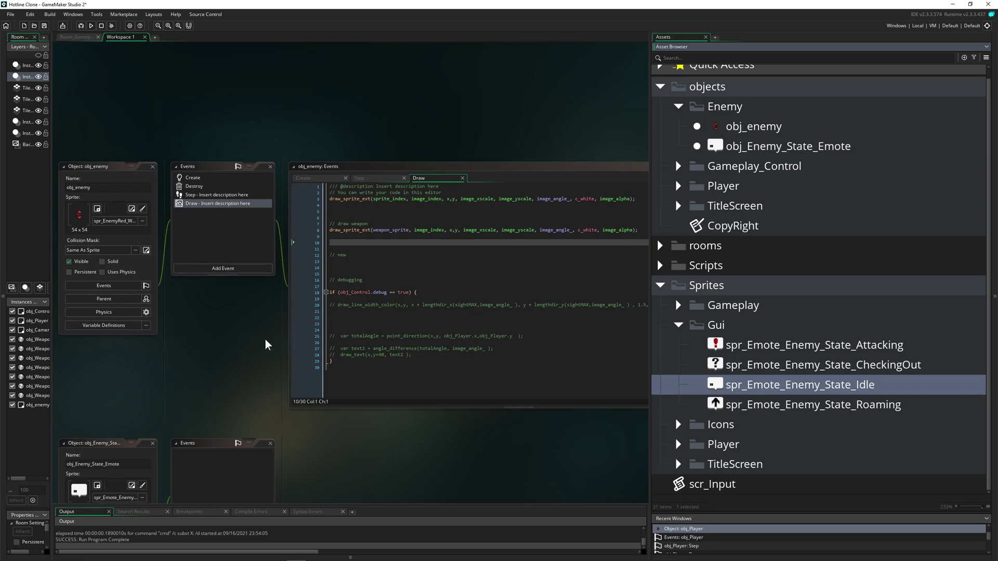
scroll(271, 353, "left", 1)
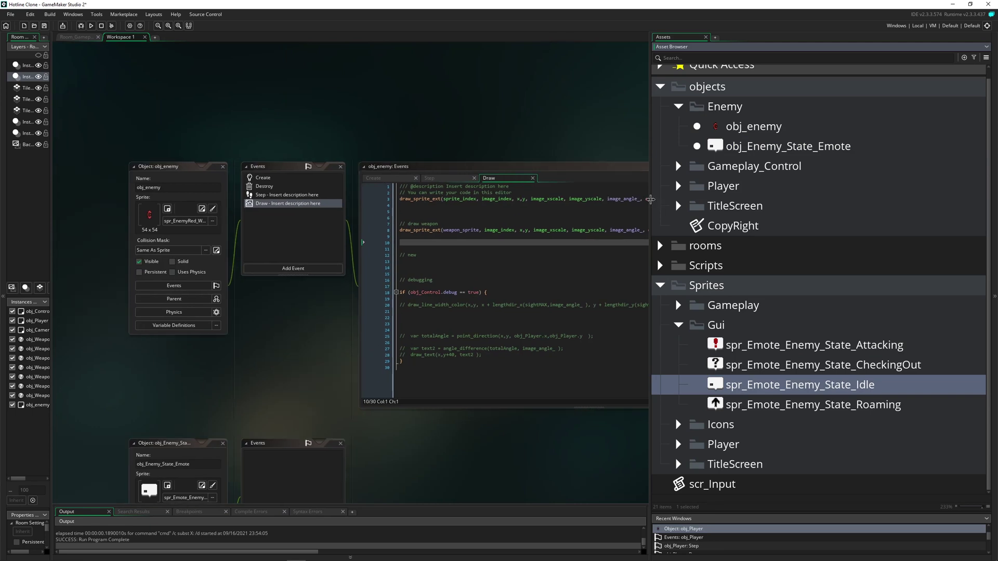
left_click_drag(649, 200, 814, 200)
scroll(524, 316, "up", 2, "ctrl")
left_click(380, 96)
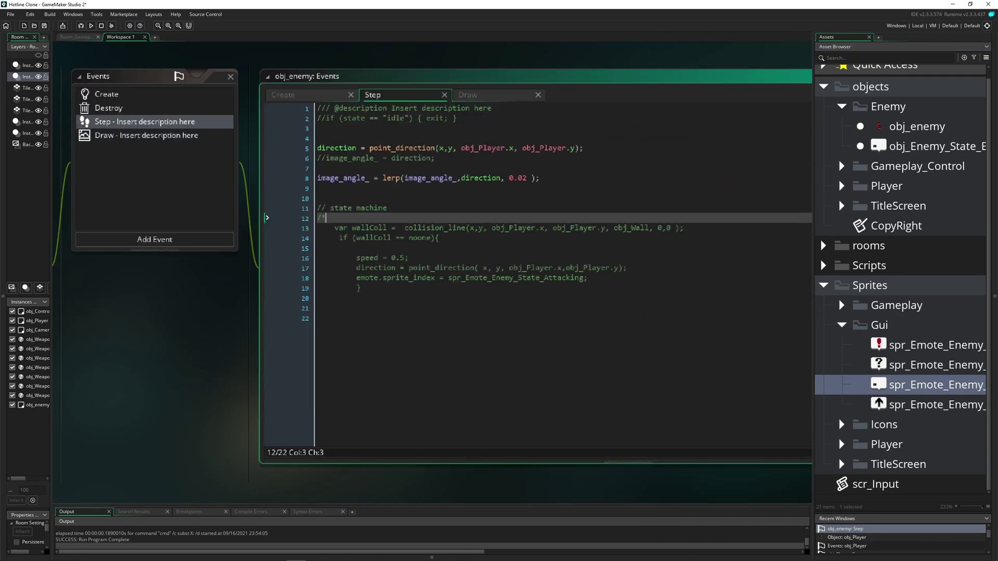
Delete the "// state machine" comment and the commented-out wall-collision block from the obj_enemy Step code, and save
left_click_drag(383, 312, 220, 212)
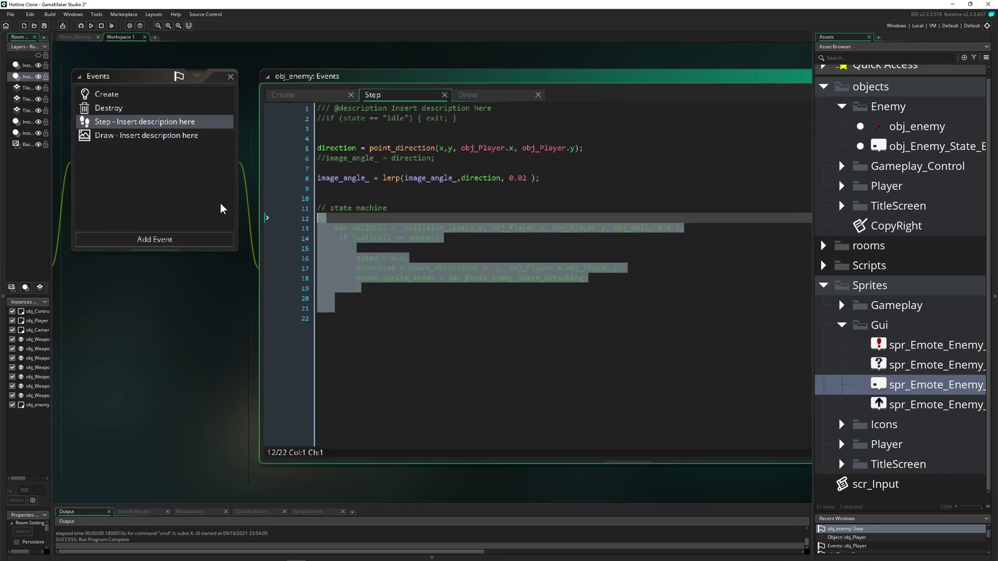
key("Delete")
left_click_drag(389, 208, 238, 213)
key("Delete")
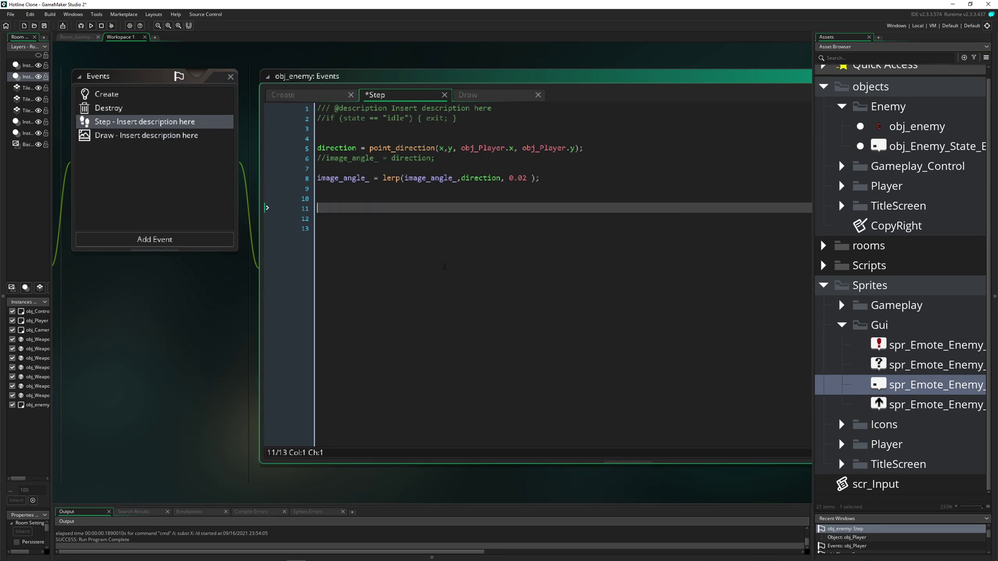
key("ctrl+s")
Remove the extra blank lines at the end of the Step code, select the direction and image_angle_ lines, and save
left_click(435, 374)
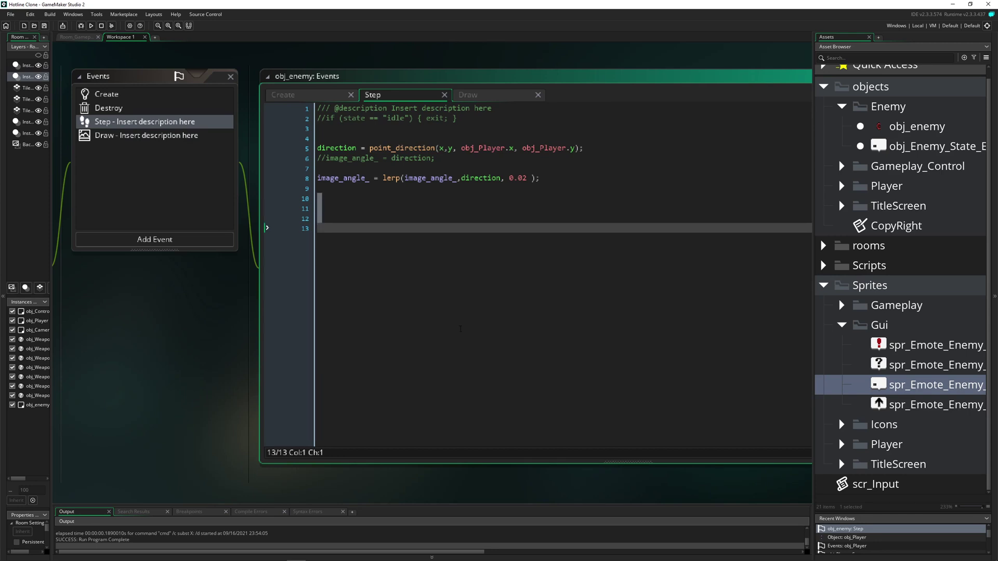
key("BackSpace")
key("BackSpace")
key("BackSpace")
scroll(368, 148, "up", 3)
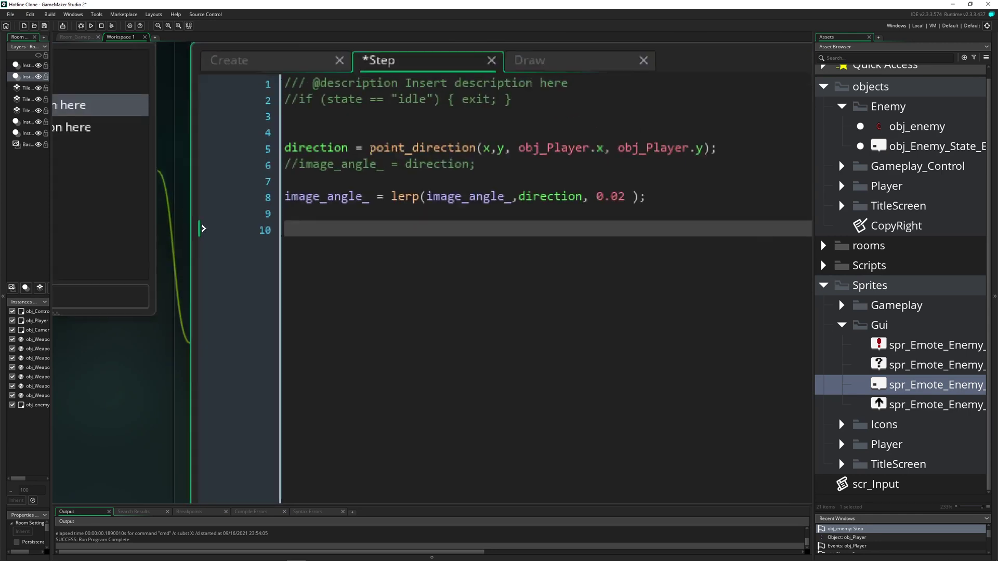
left_click_drag(673, 200, 229, 154)
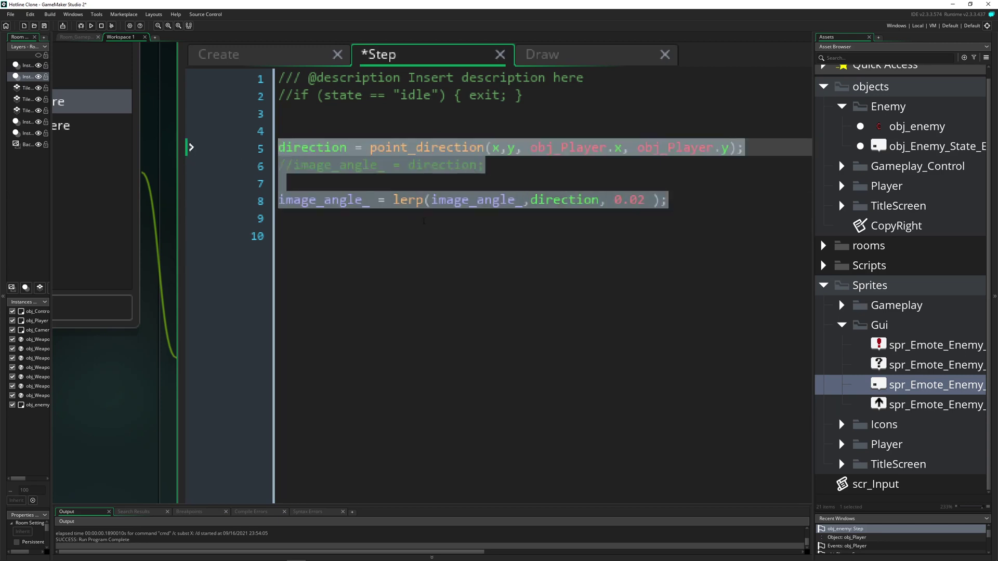
scroll(434, 211, "down", 3)
key("ctrl+s")
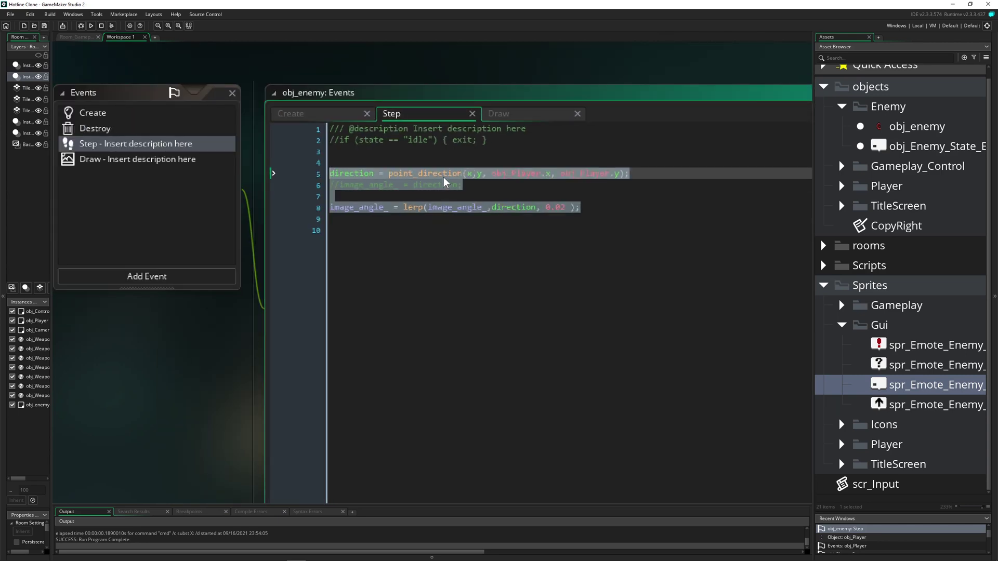
Uncomment the line if (state == "idle") { exit; } at the start of the Step code
left_click(331, 141)
key("Delete")
key("Delete")
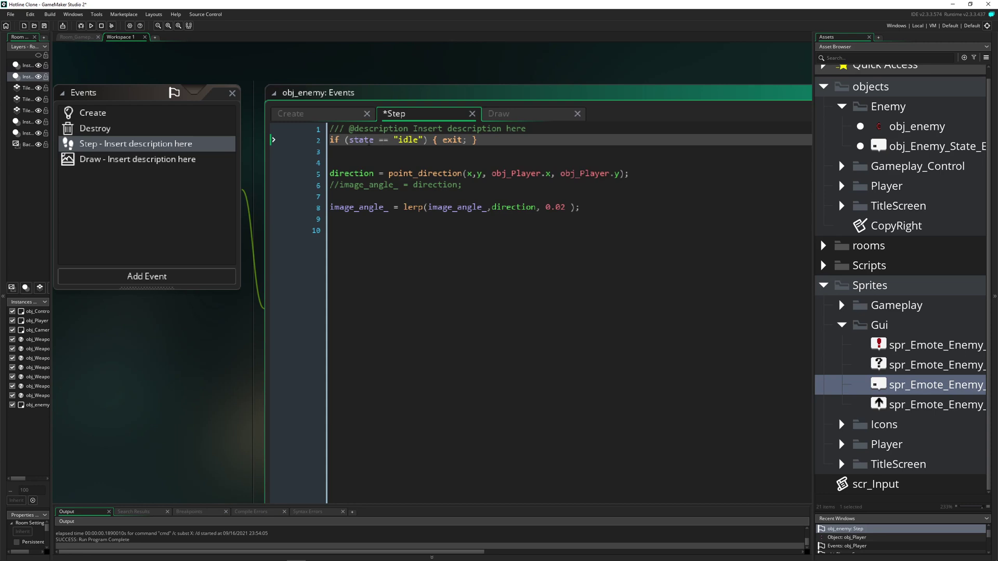